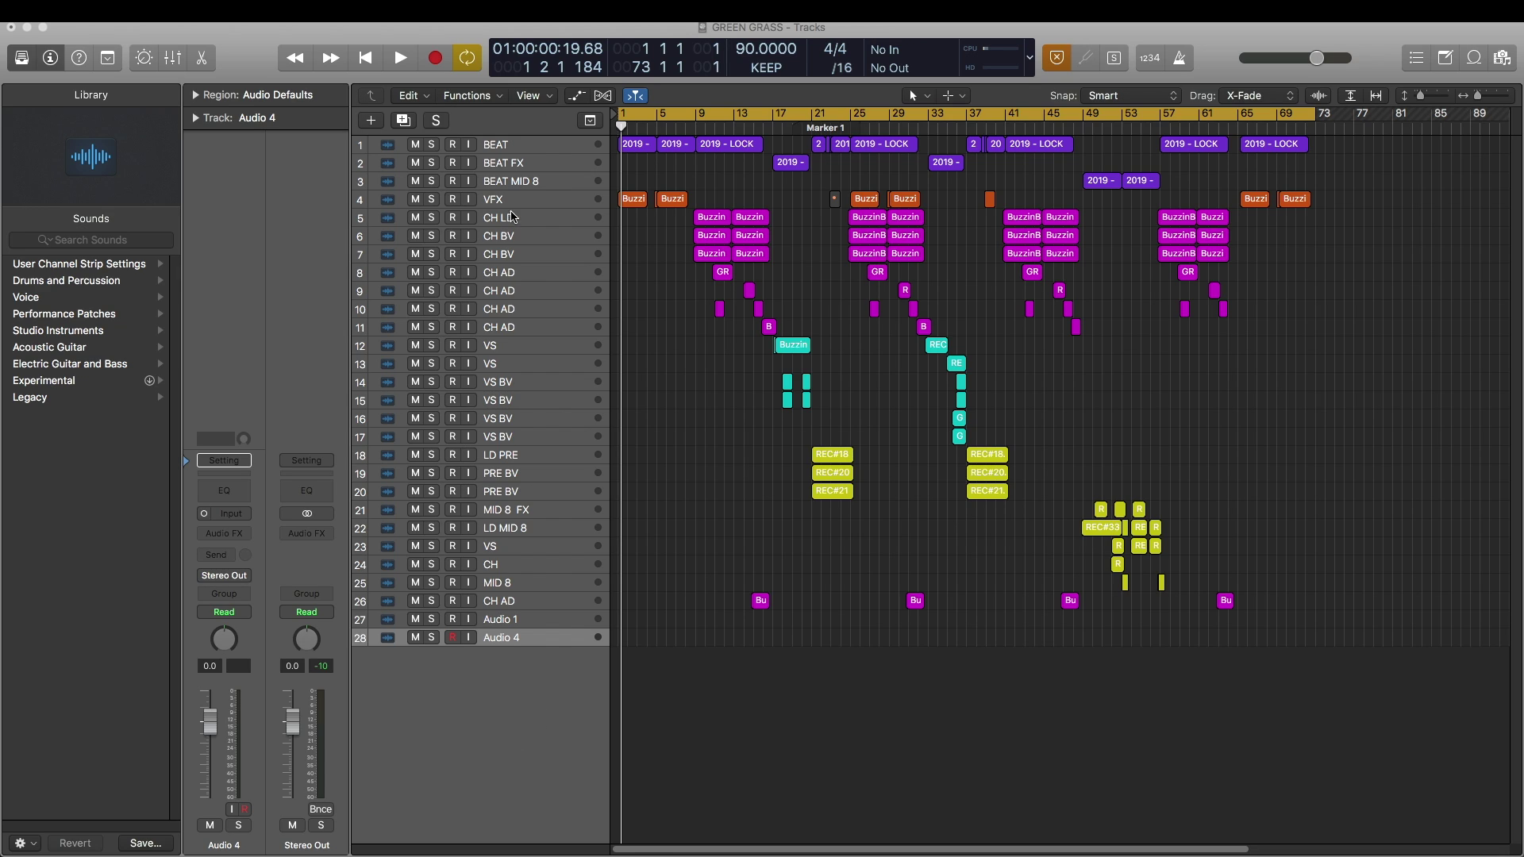
- Select the BEAT MID 8 track and play the arrangement from the start to about bar 16
{"action": "left_click", "coordinate": [523, 184]}
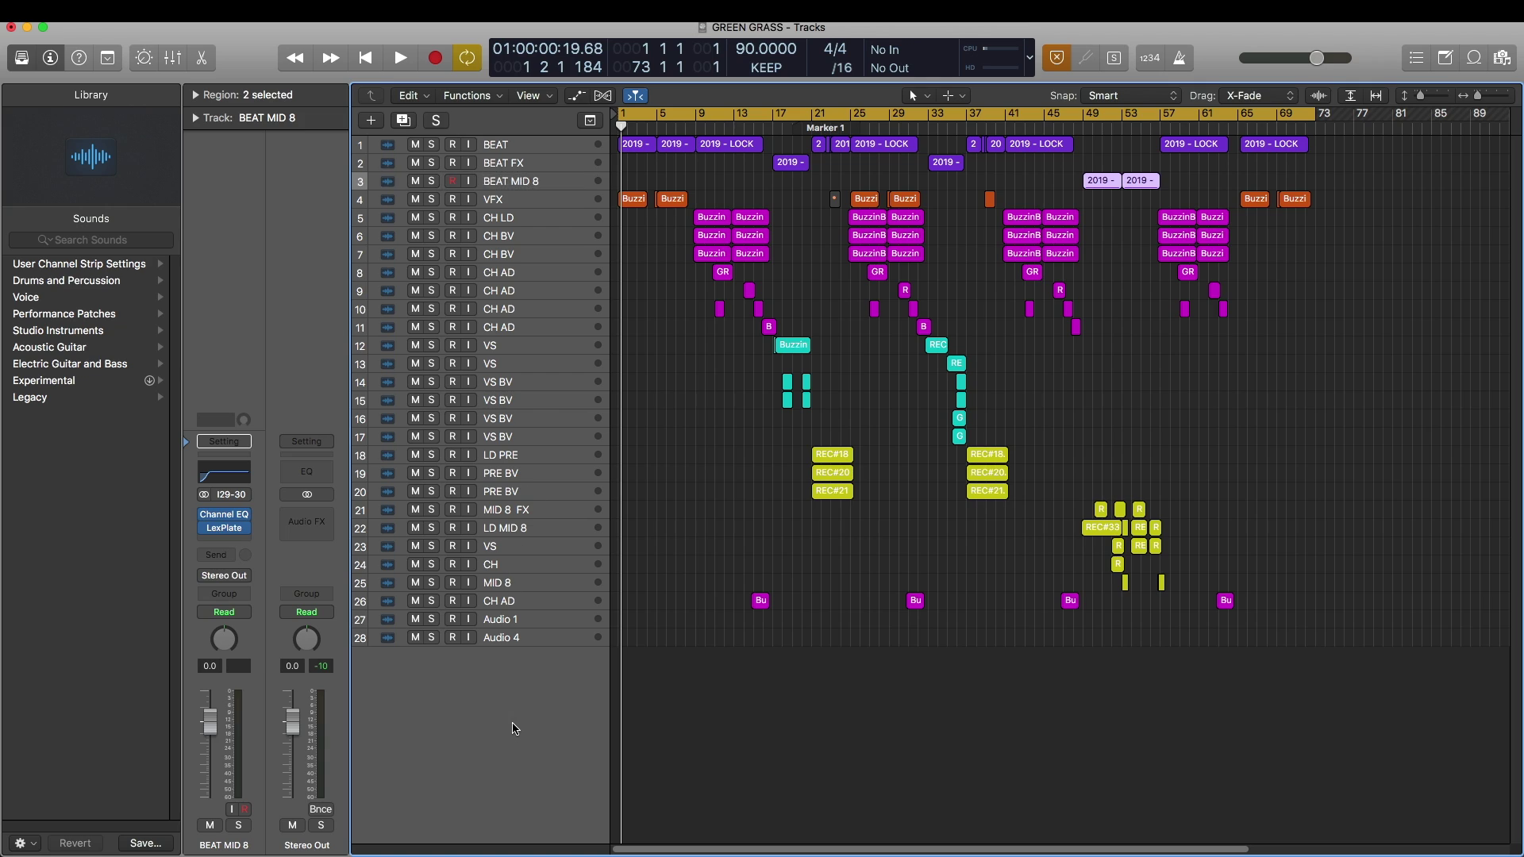
{"action": "key", "text": "space"}
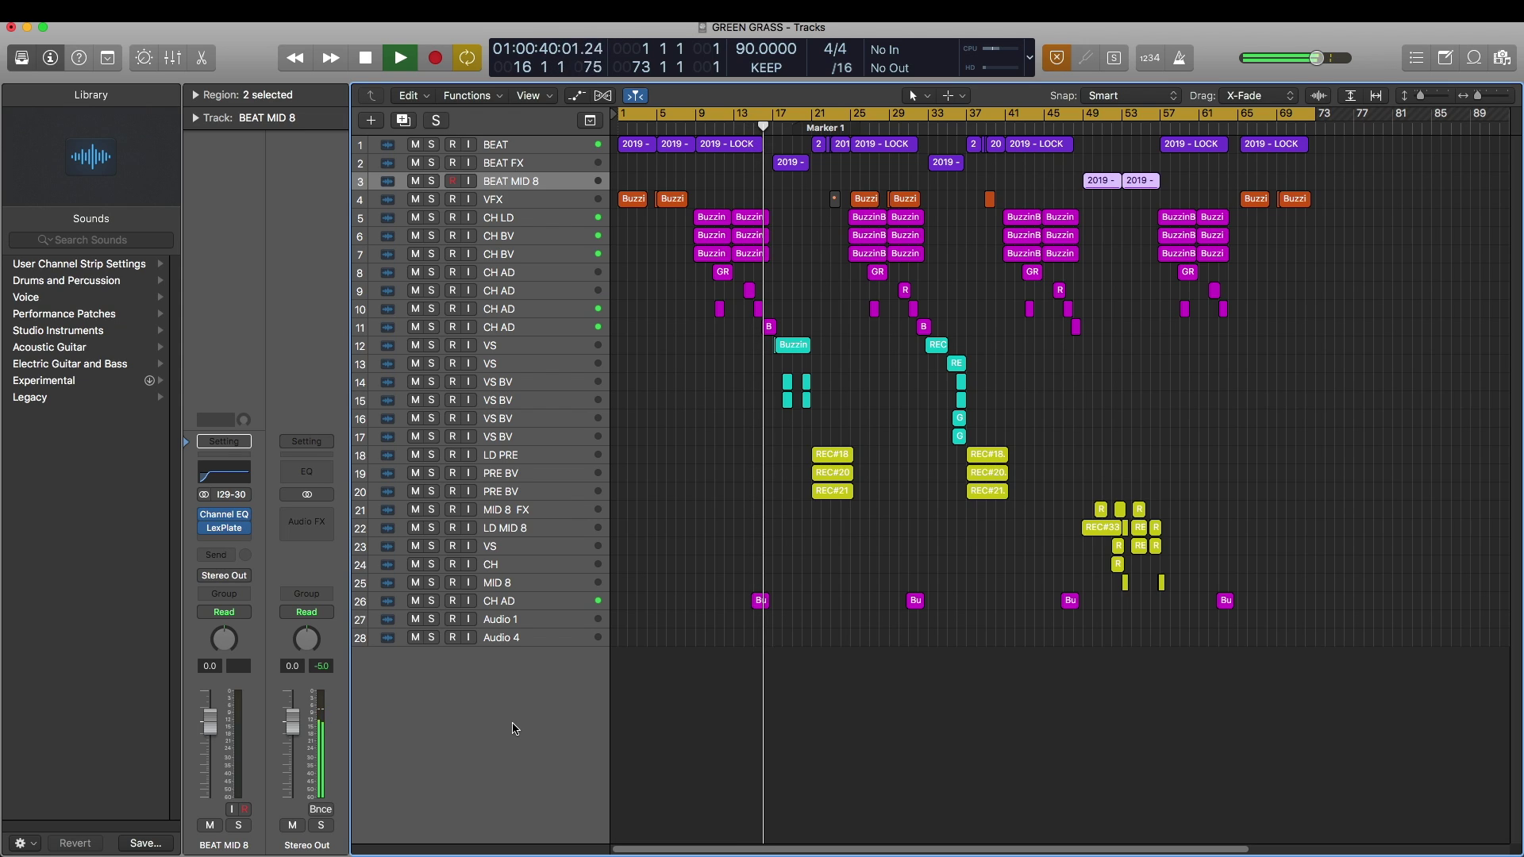
{"action": "key", "text": "space"}
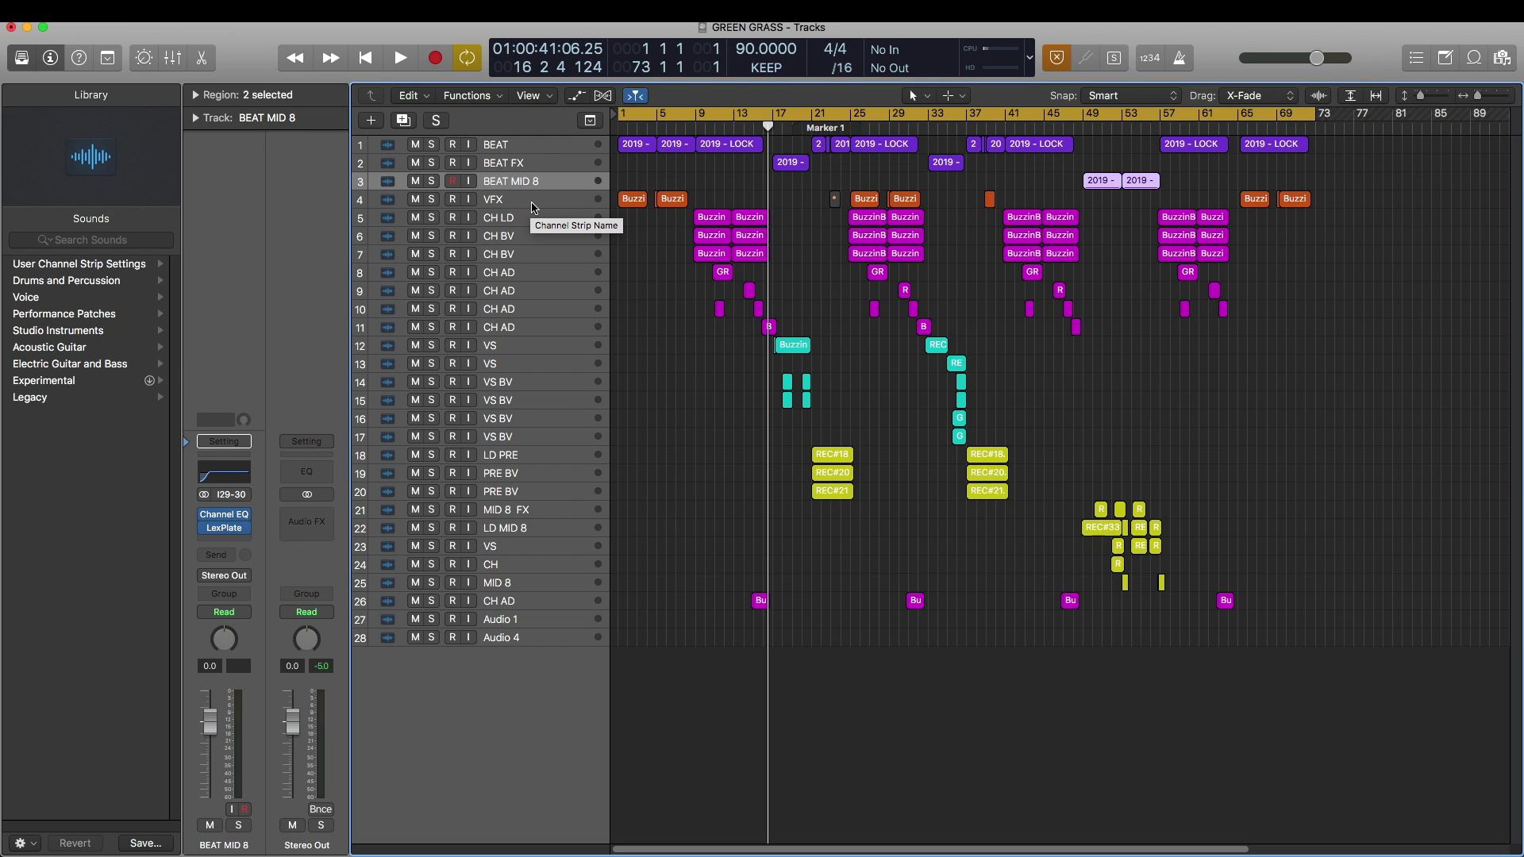
- Check the track naming by going through the chorus, verse and pre-chorus vocal tracks
{"action": "left_click", "coordinate": [509, 264]}
{"action": "key", "text": "Down"}
{"action": "key", "text": "Down"}
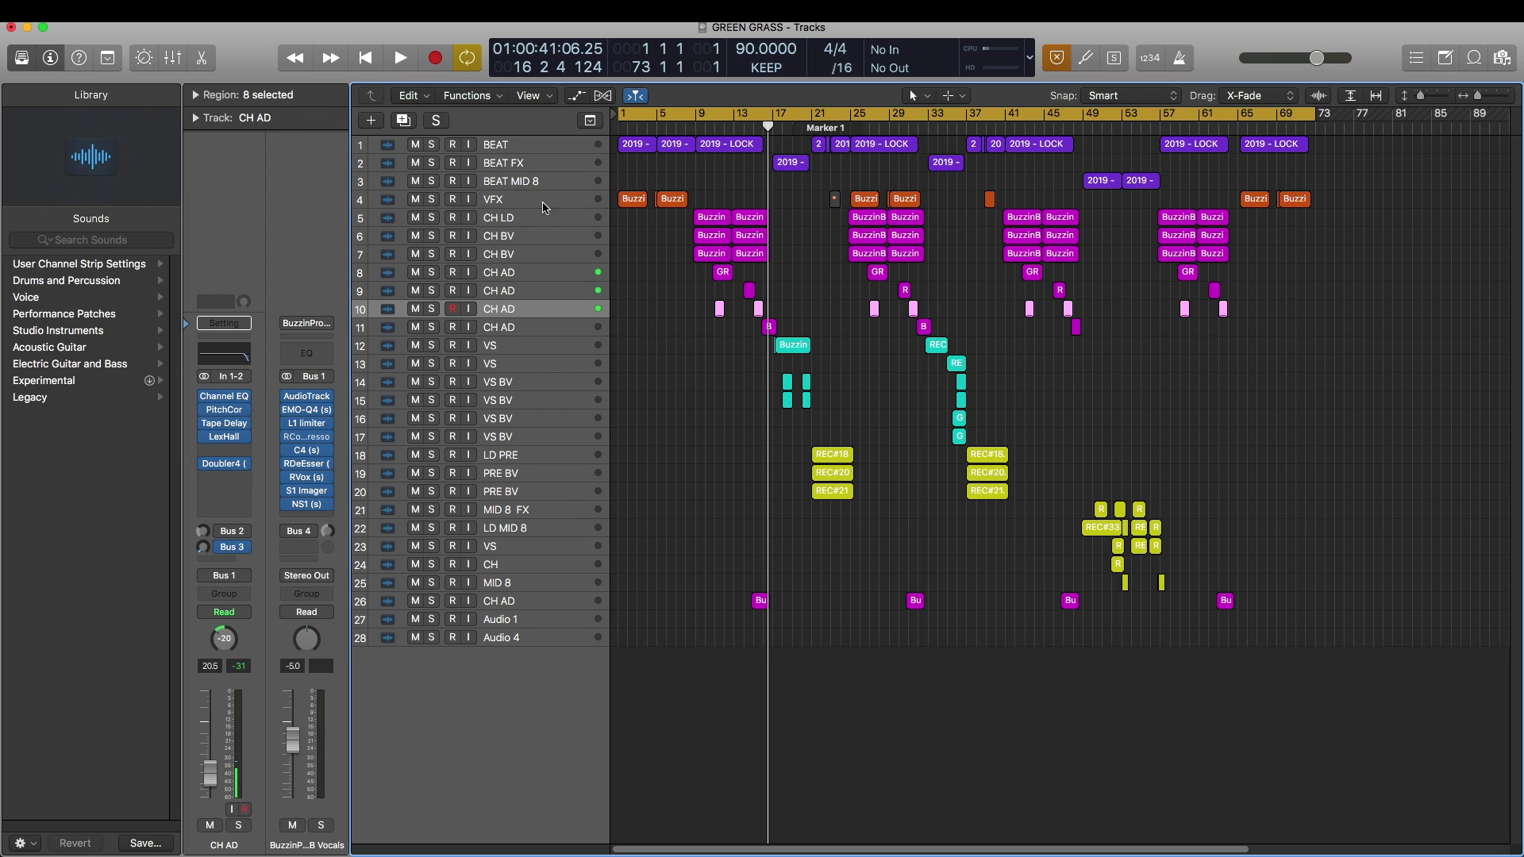
{"action": "left_click", "coordinate": [528, 221]}
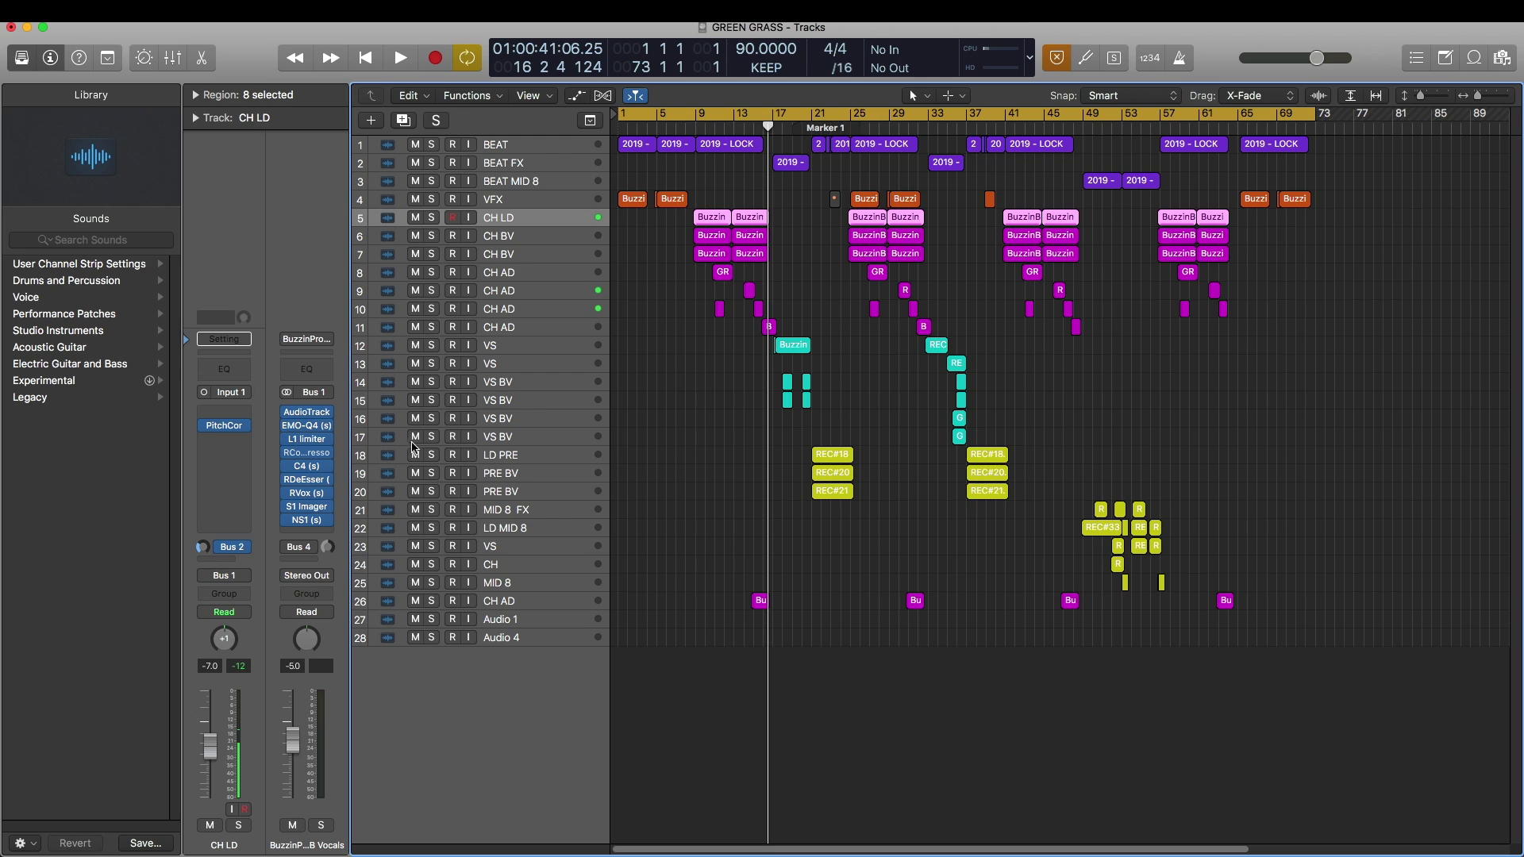
{"action": "left_click", "coordinate": [483, 404]}
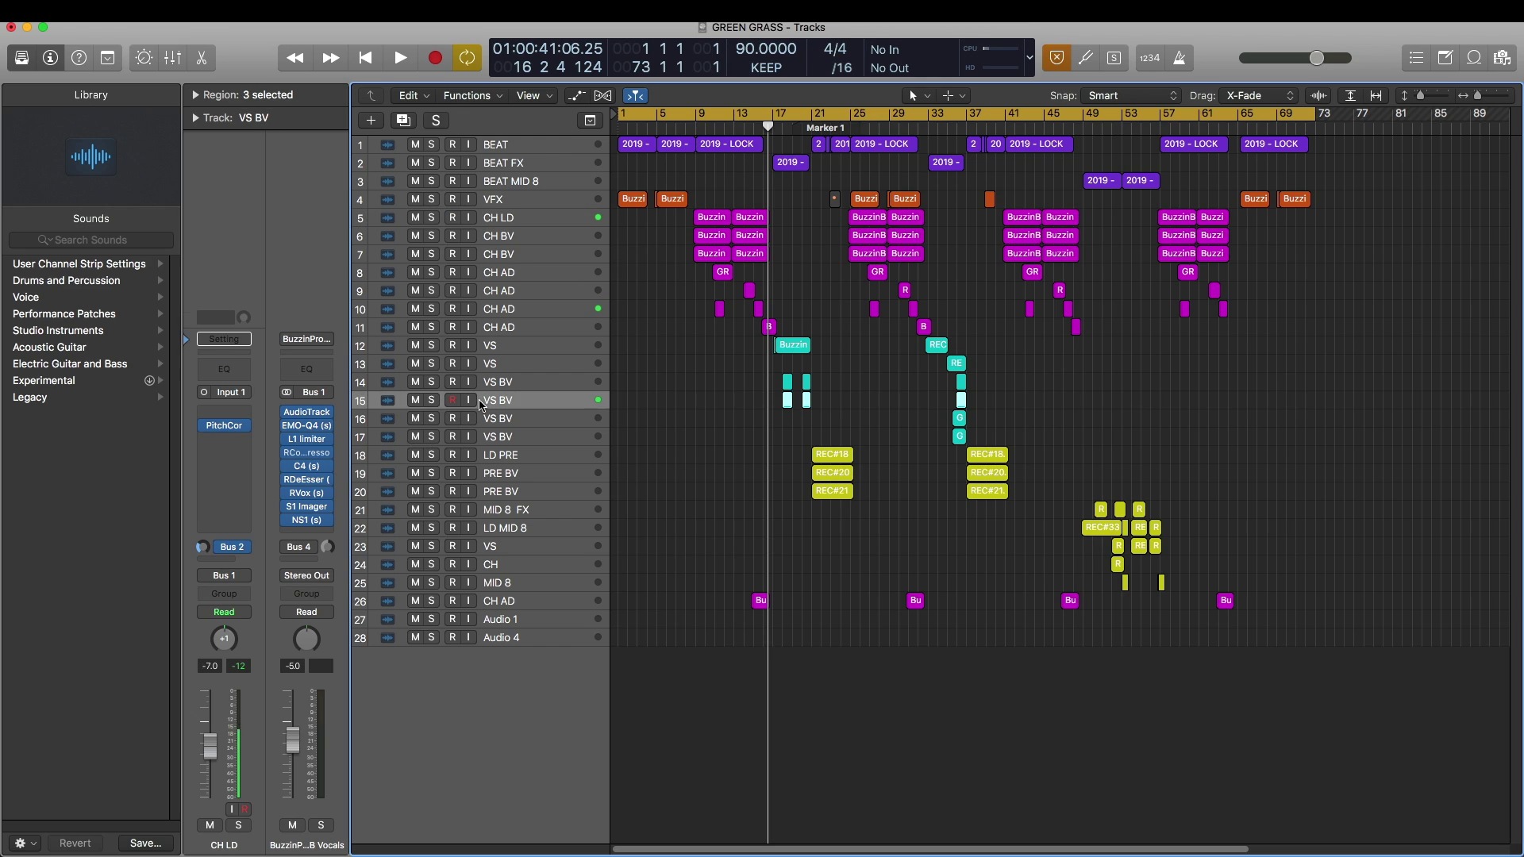
{"action": "left_click", "coordinate": [492, 491]}
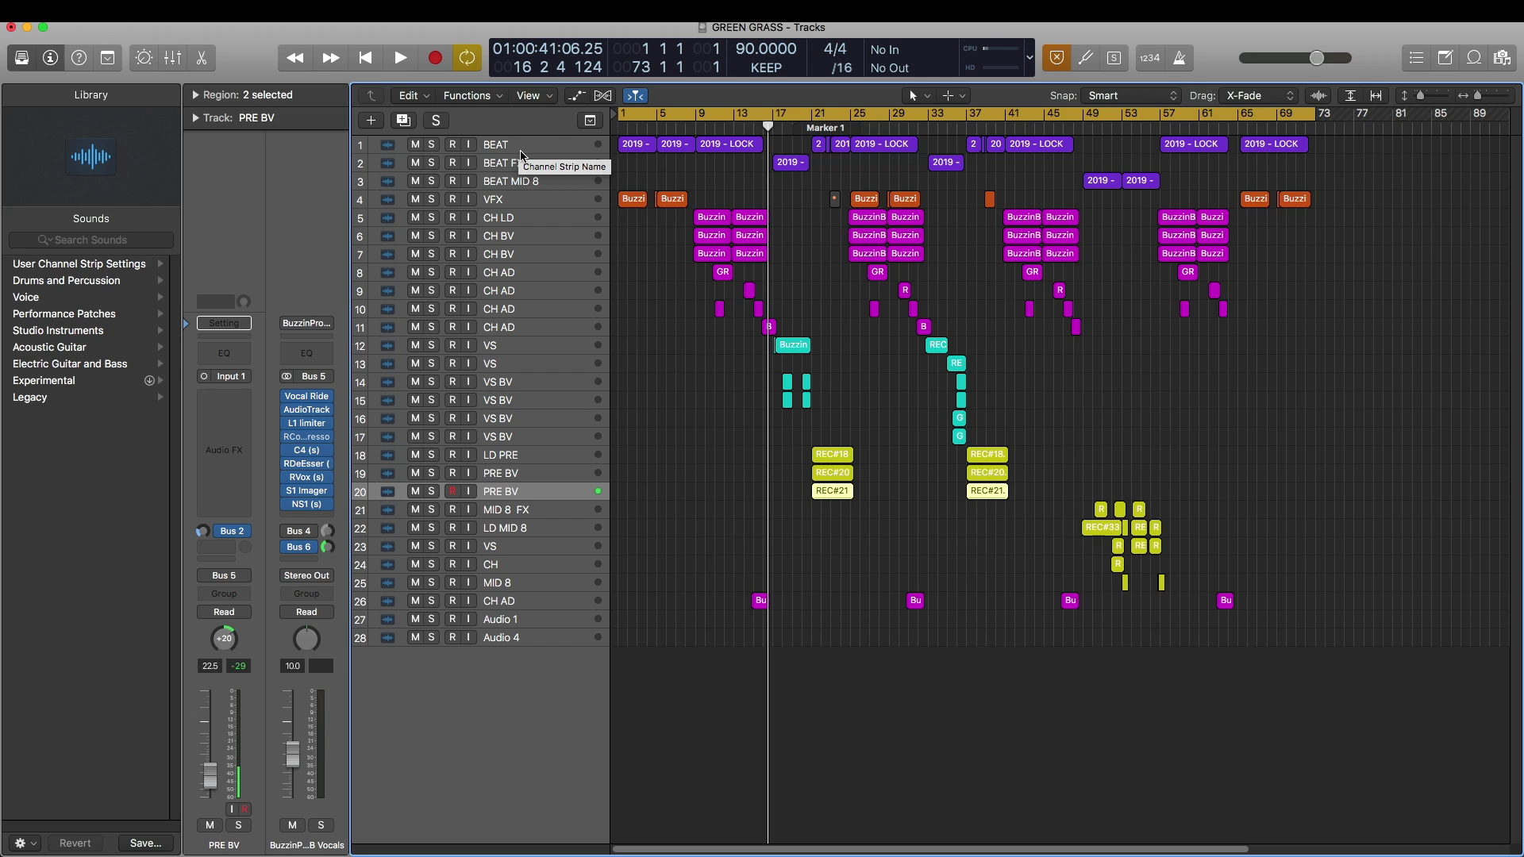
- Delete the two empty tracks Audio 4 and Audio 1 at the end of the track list
{"action": "left_click", "coordinate": [503, 640]}
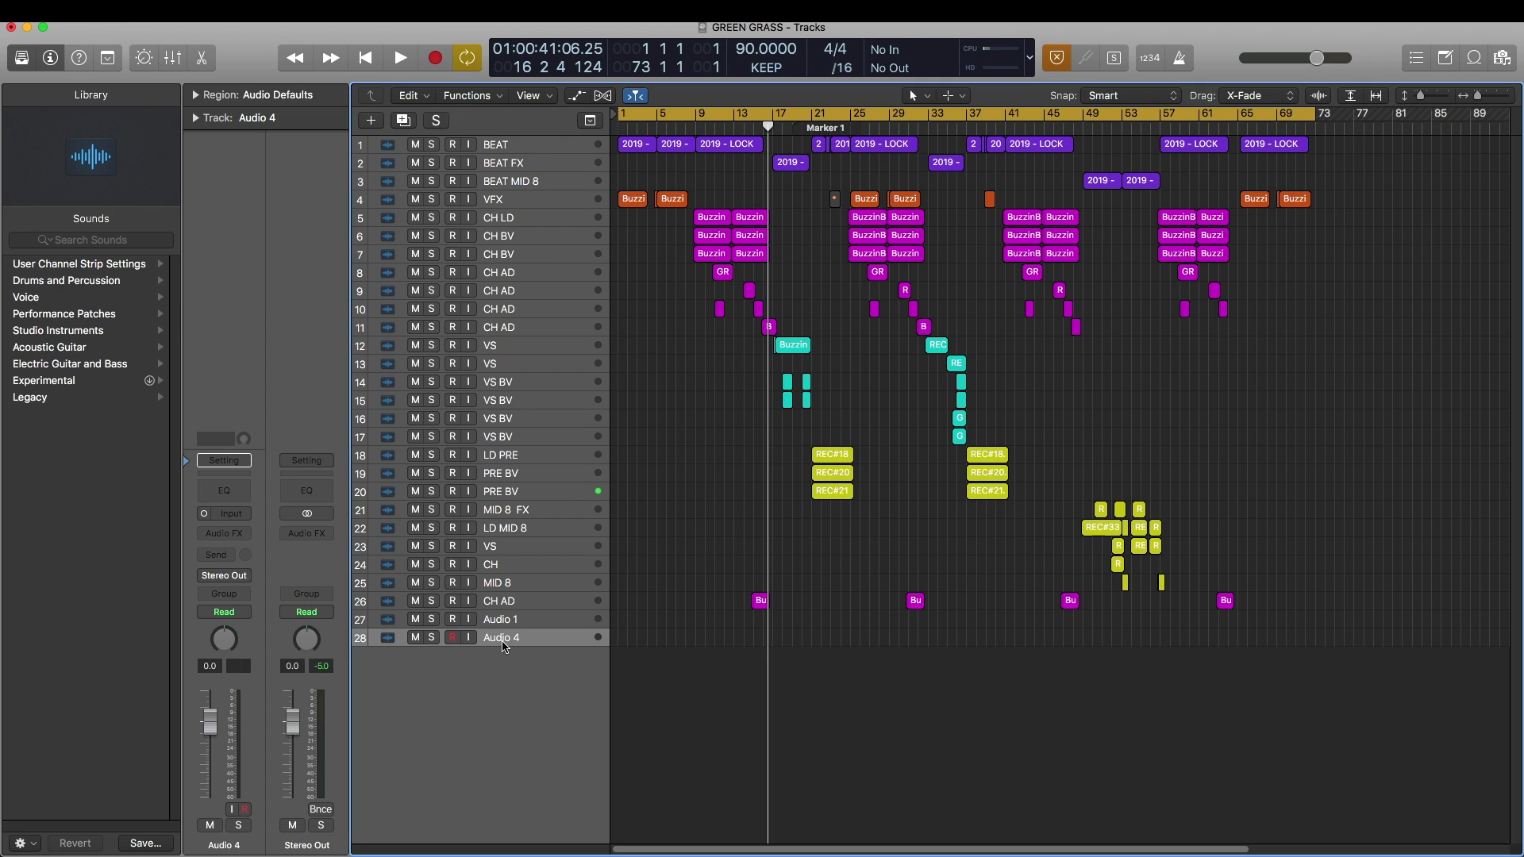
{"action": "key", "text": "super+BackSpace"}
{"action": "key", "text": "super+BackSpace"}
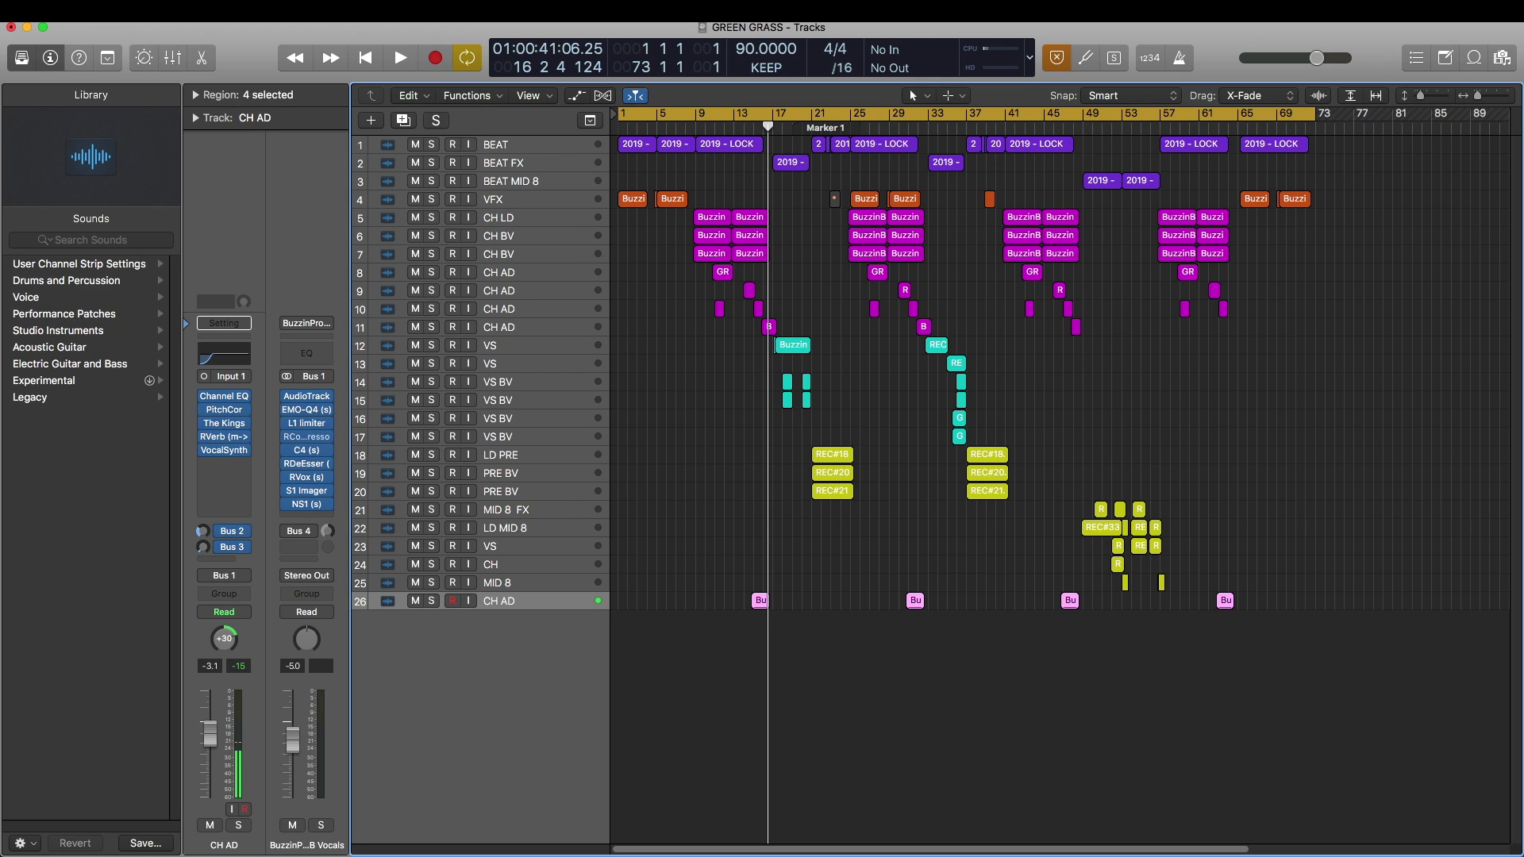
- Start exporting all tracks as audio files and create a Desktop folder named GREEN GRAM STEMS YT as the destination
{"action": "left_click", "coordinate": [131, 8]}
{"action": "mouse_move", "coordinate": [196, 345]}
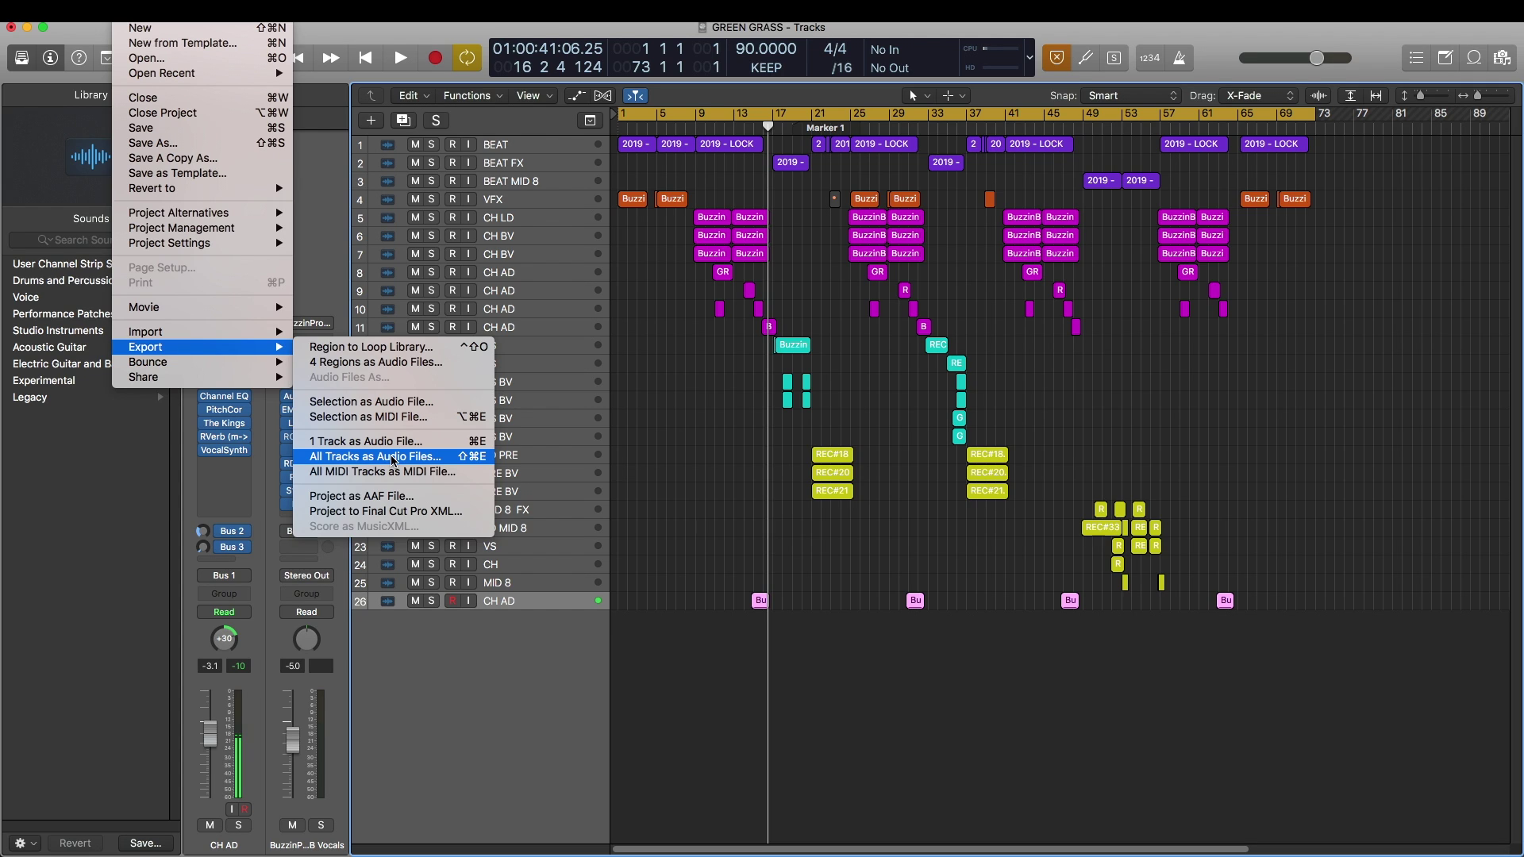
{"action": "left_click", "coordinate": [460, 463]}
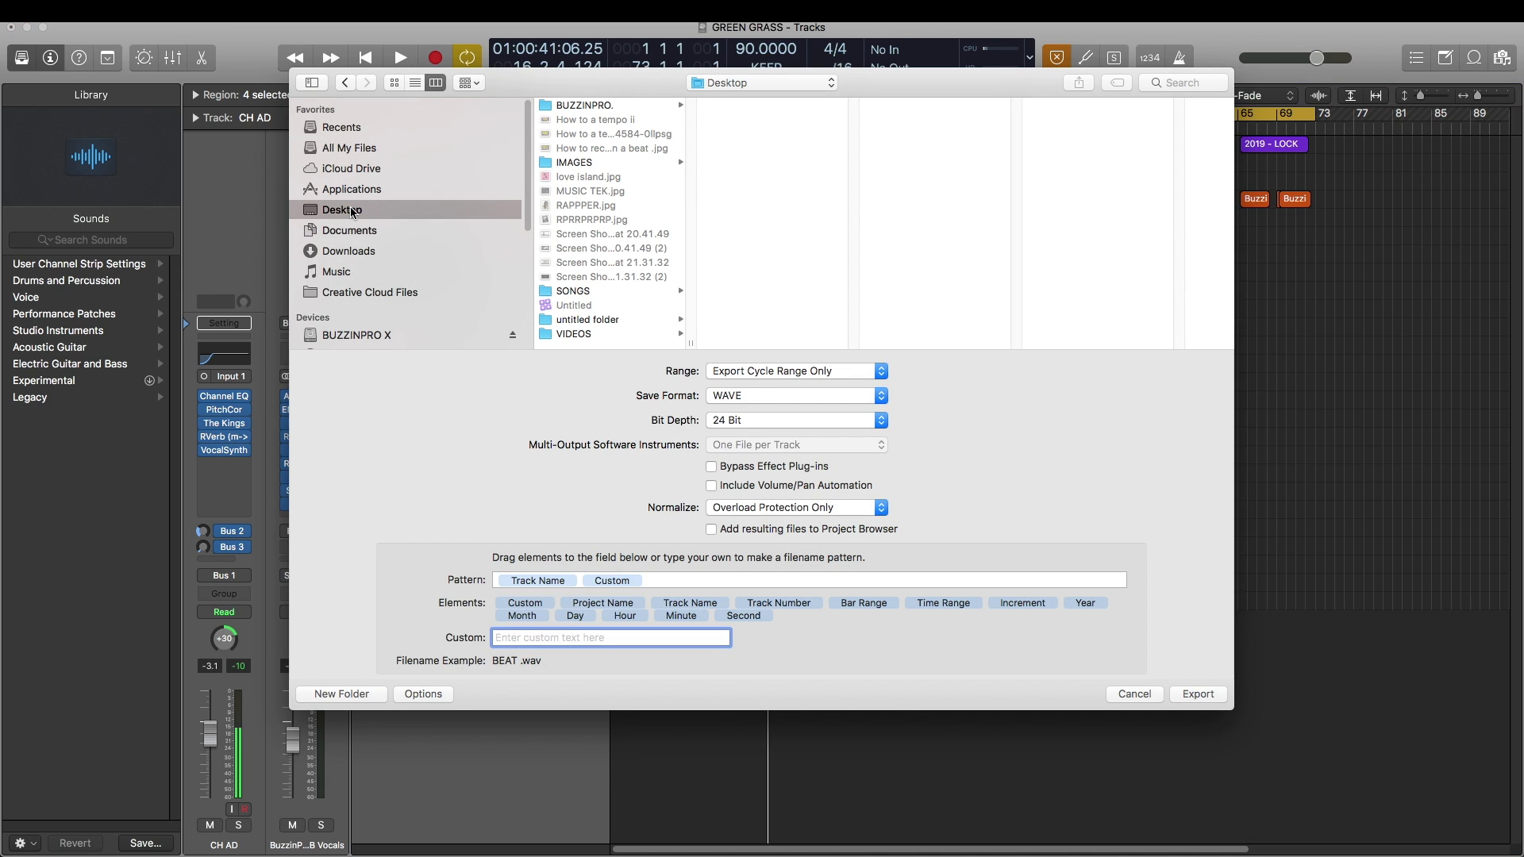
{"action": "left_click", "coordinate": [337, 694]}
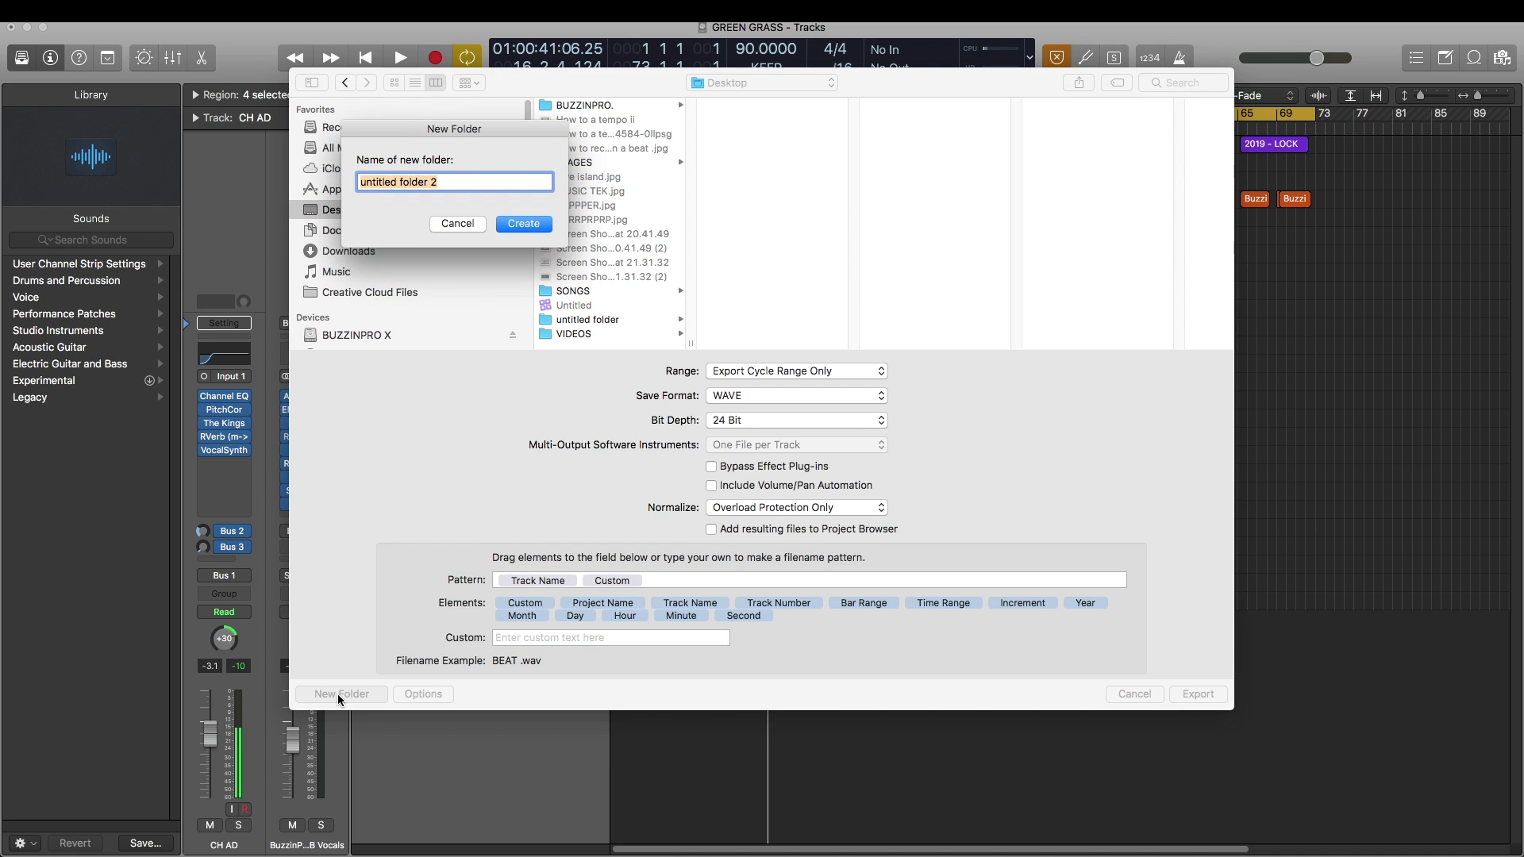
{"action": "type", "text": "GREEN GRAM STEMS YT"}
{"action": "left_click", "coordinate": [524, 223]}
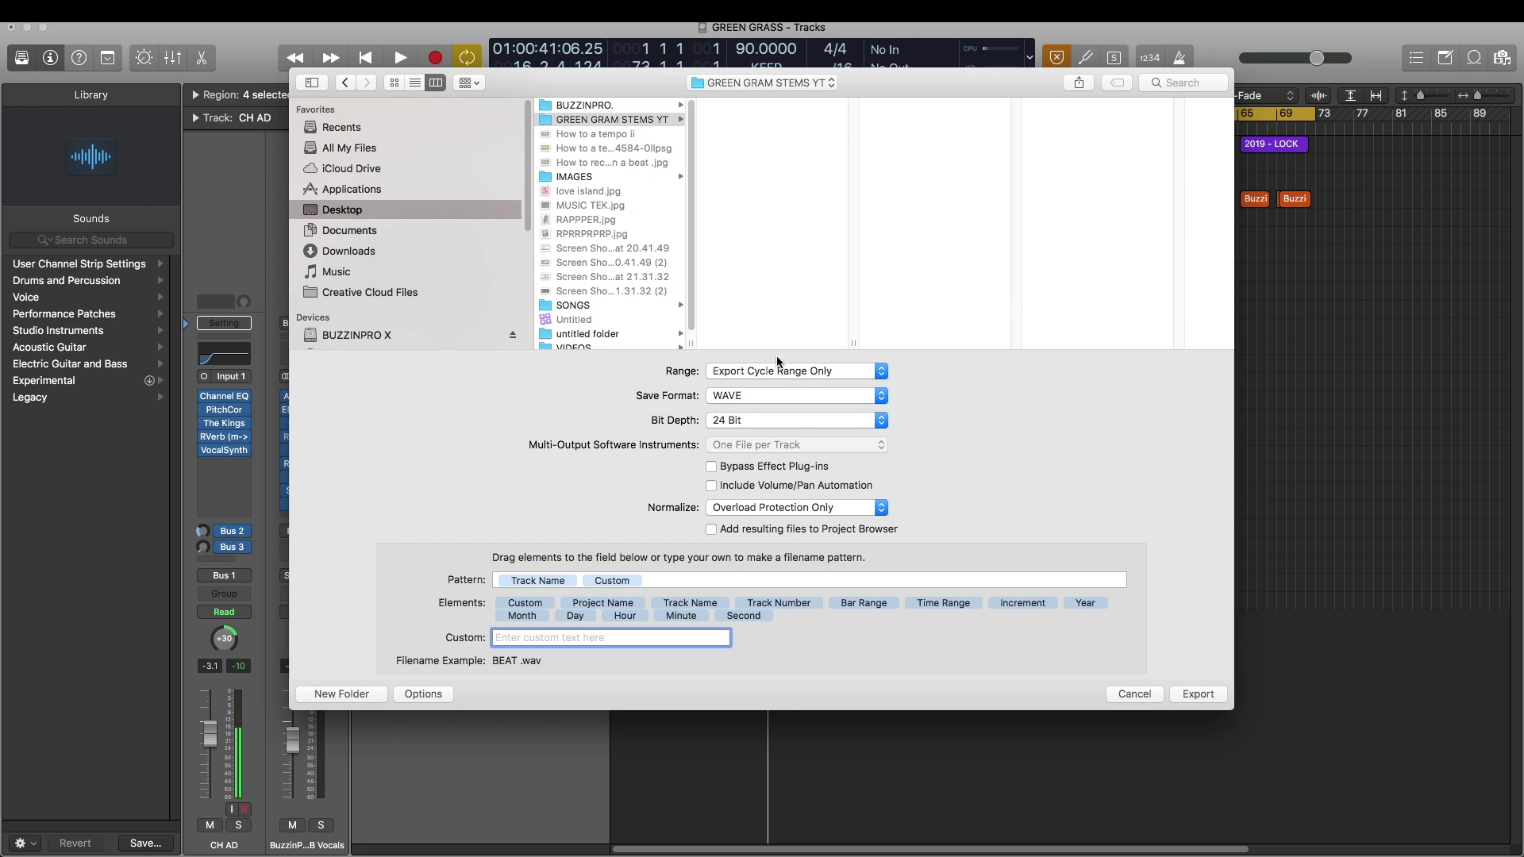
- Choose Export Cycle Range Only, WAVE format and 24 Bit depth for the track export
{"action": "left_click", "coordinate": [877, 372]}
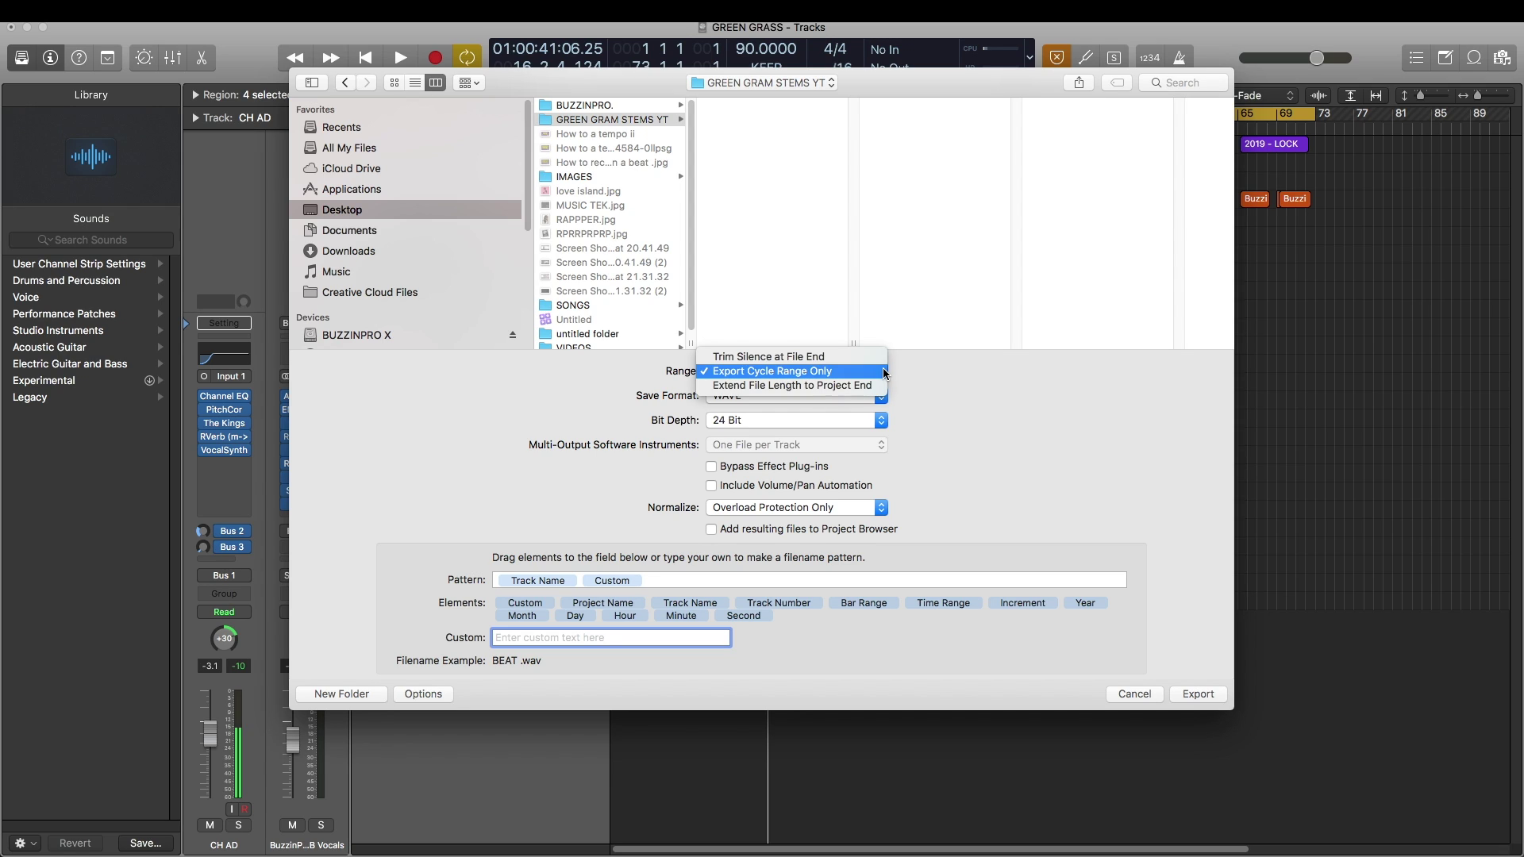
{"action": "left_click", "coordinate": [885, 374]}
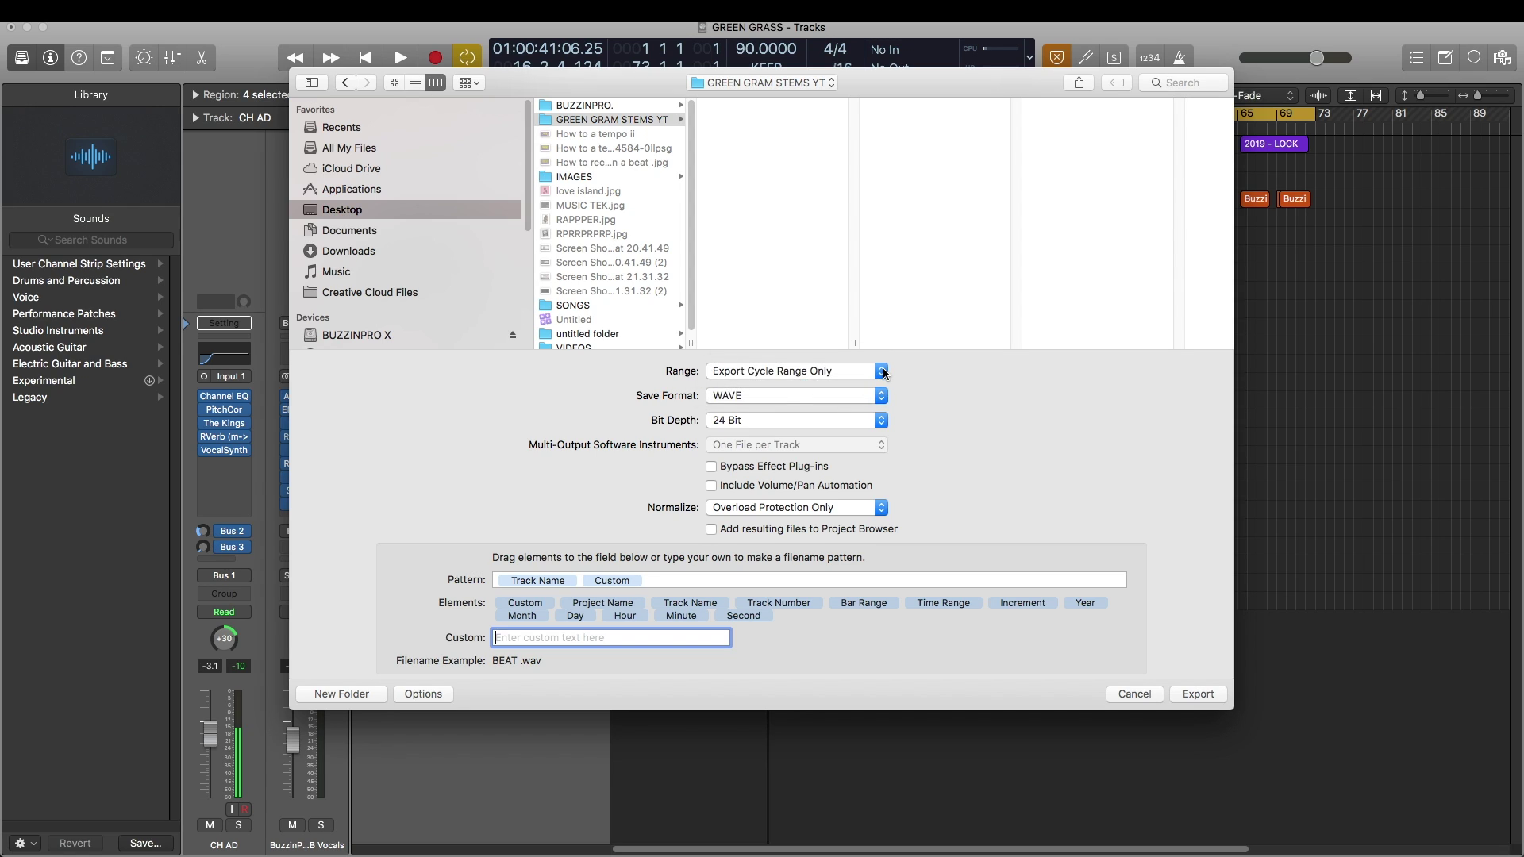
{"action": "left_click", "coordinate": [776, 401]}
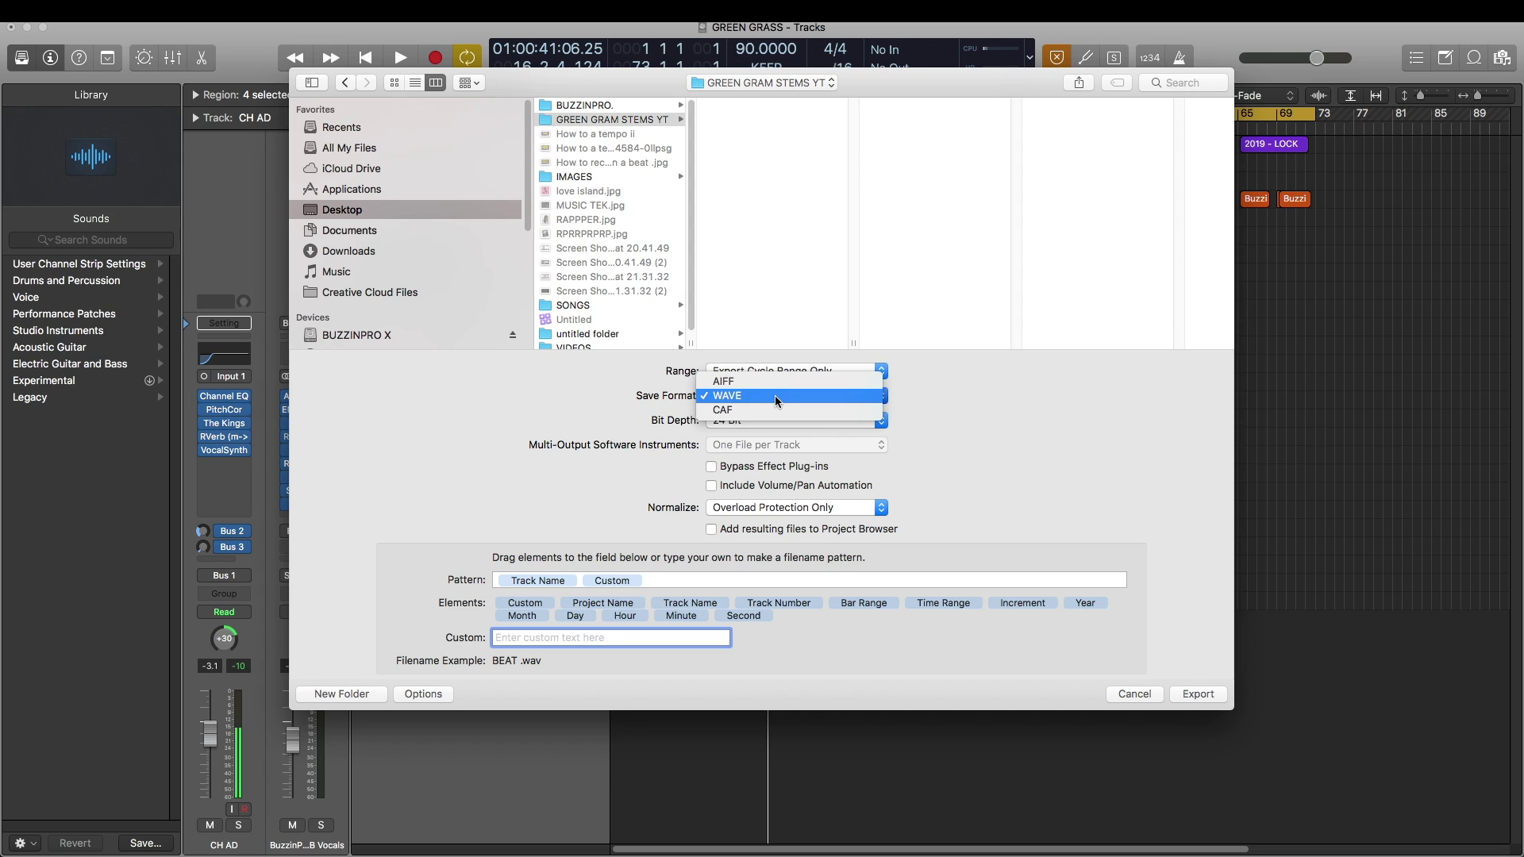
{"action": "left_click", "coordinate": [775, 395]}
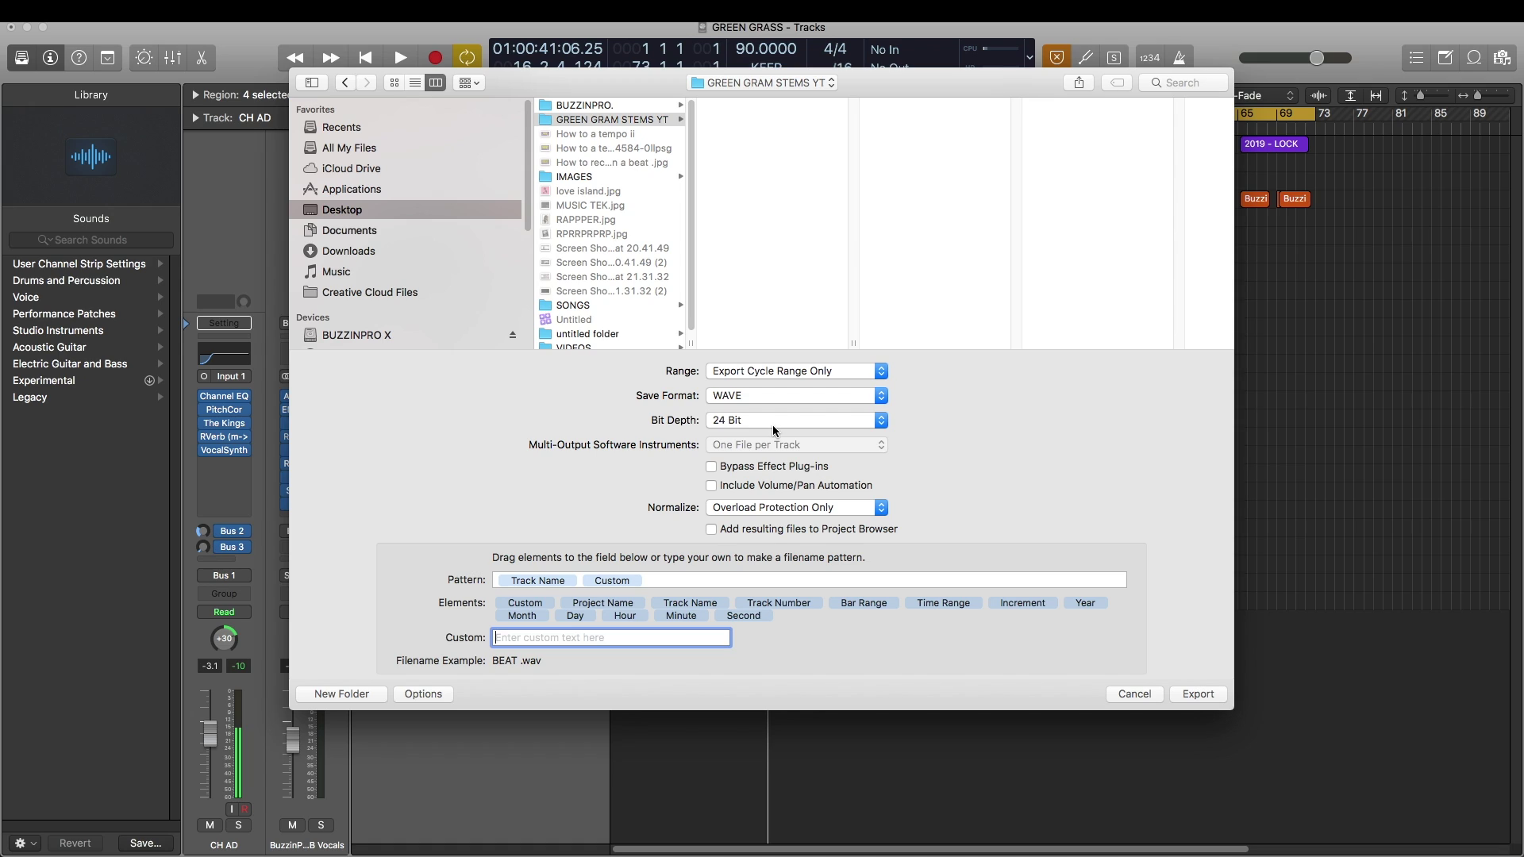
{"action": "left_click", "coordinate": [773, 426]}
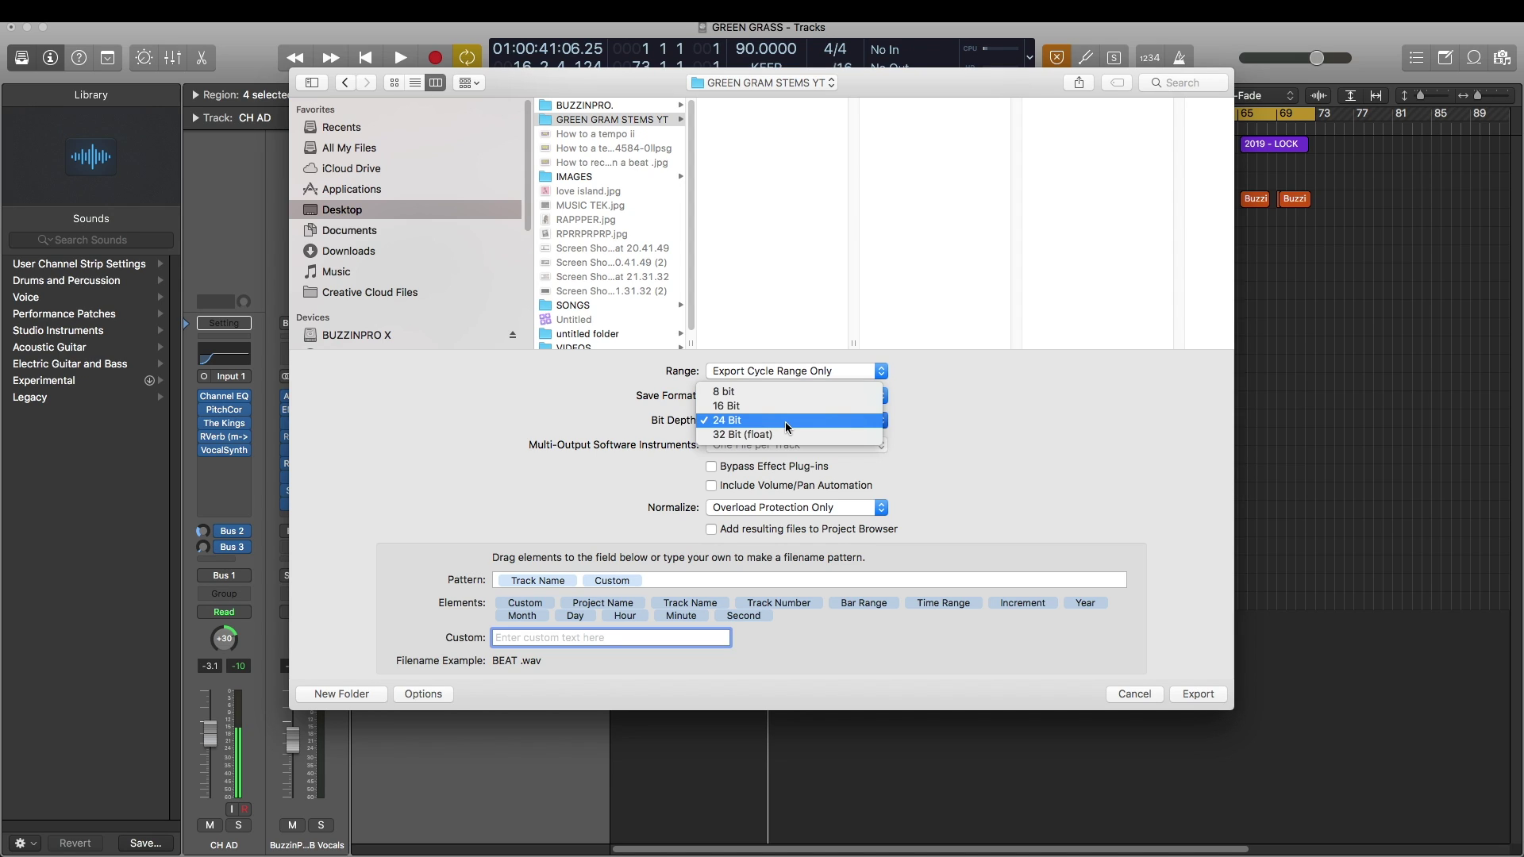
{"action": "left_click", "coordinate": [788, 425]}
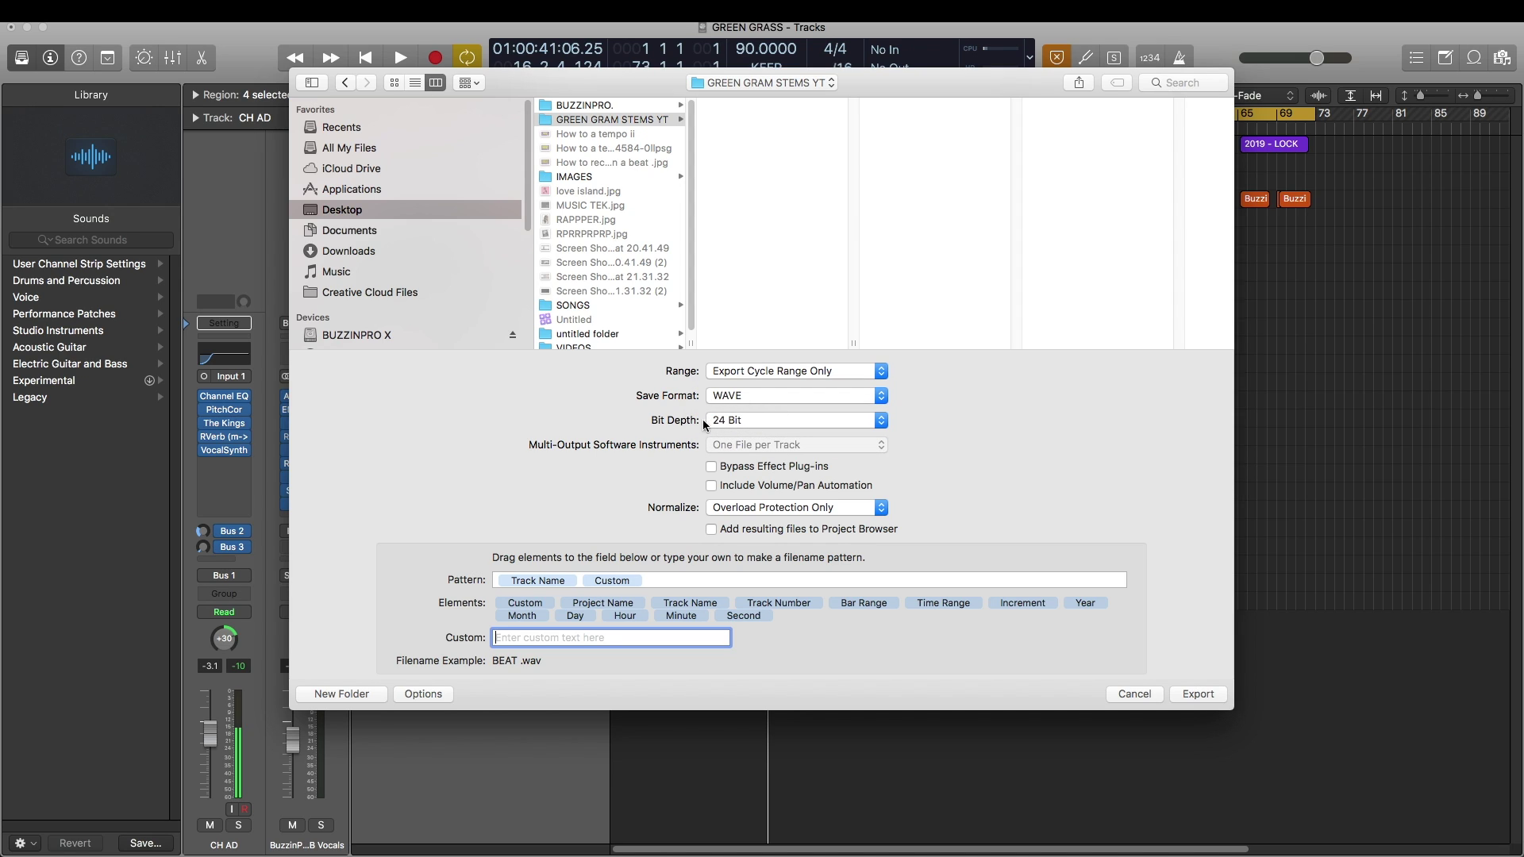
- Enable bypassing of effect plug-ins, set Normalize to Off and export the stems
{"action": "left_click", "coordinate": [712, 468]}
{"action": "left_click", "coordinate": [746, 512]}
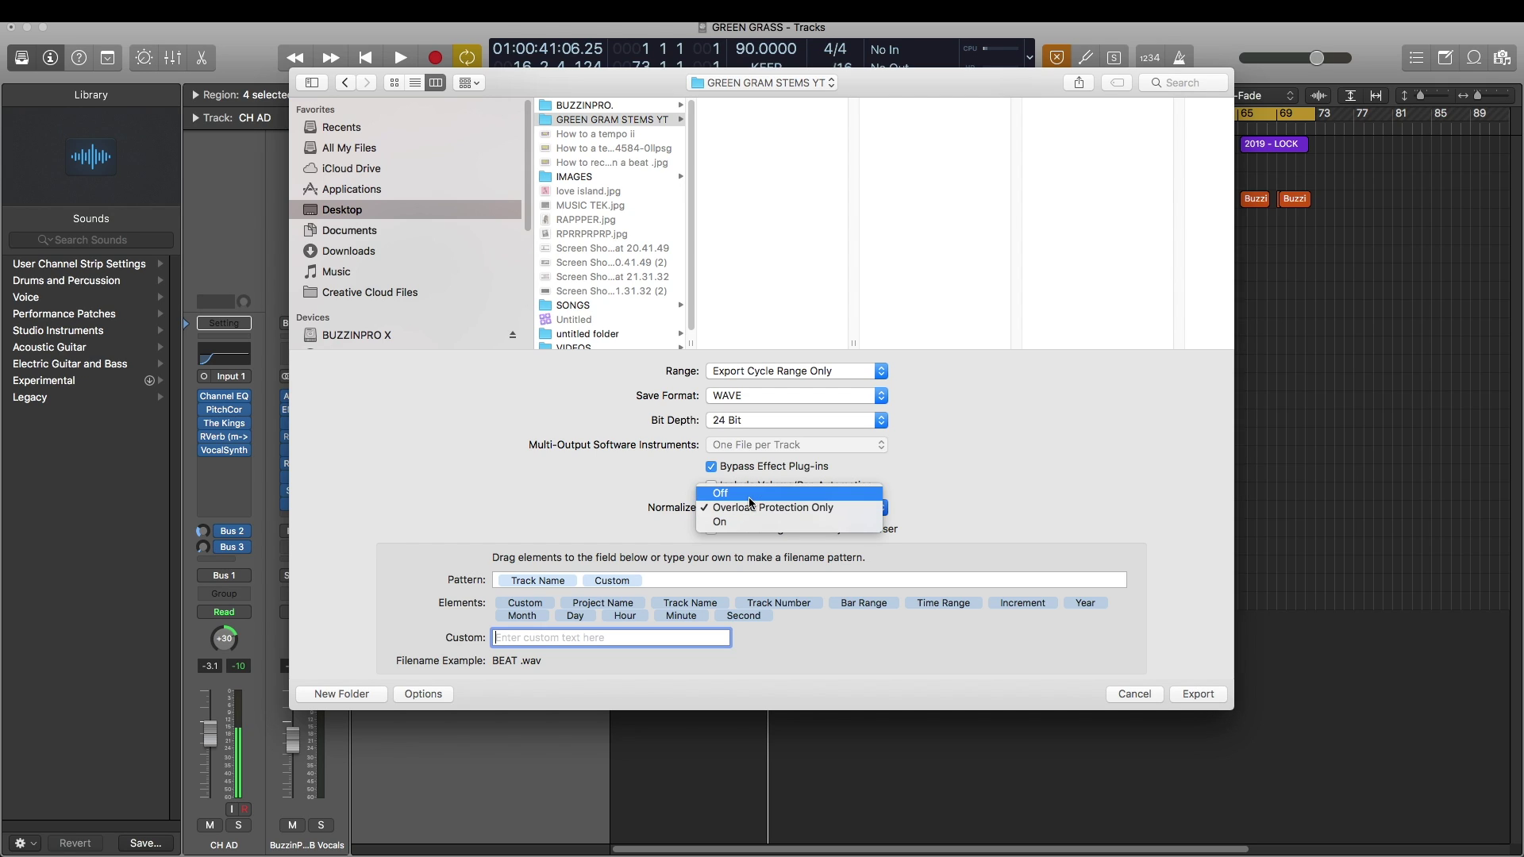
{"action": "left_click", "coordinate": [749, 495]}
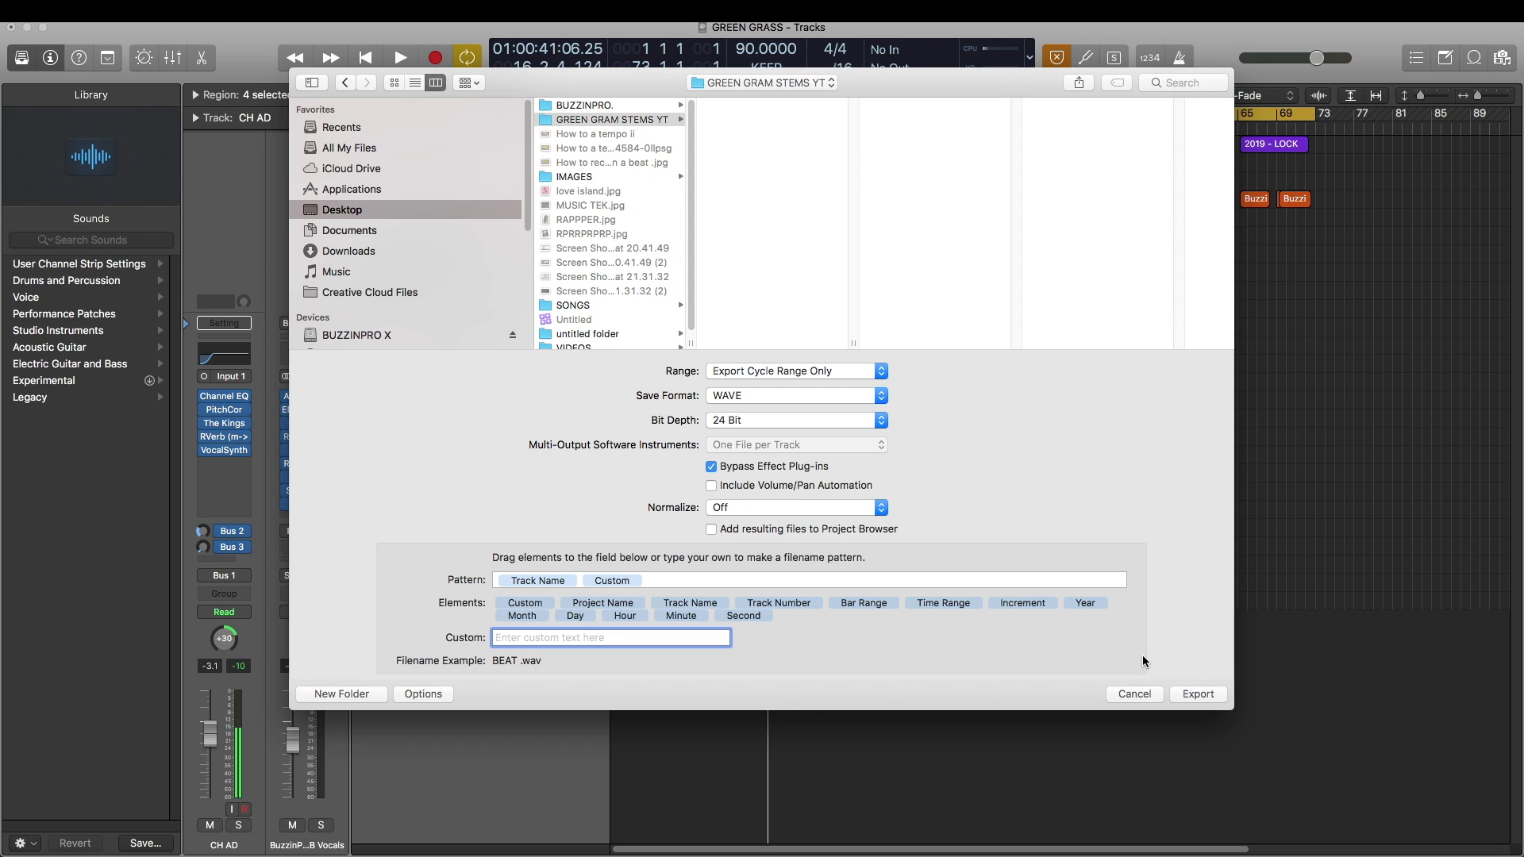
{"action": "left_click", "coordinate": [1188, 695]}
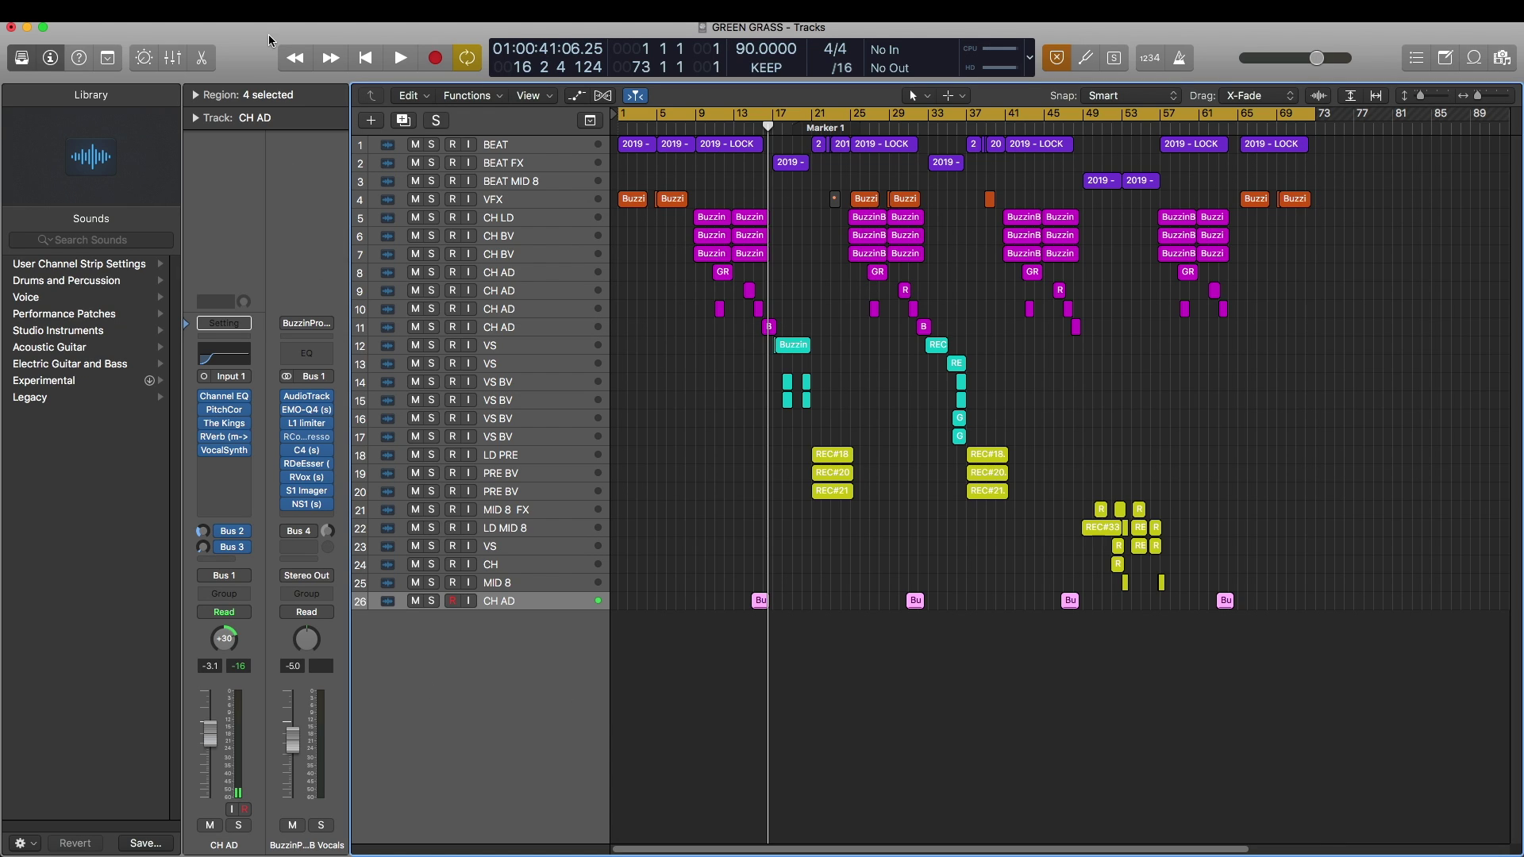
- Create a new project without closing the current one and add one audio track using Input 1
{"action": "left_click", "coordinate": [142, 10]}
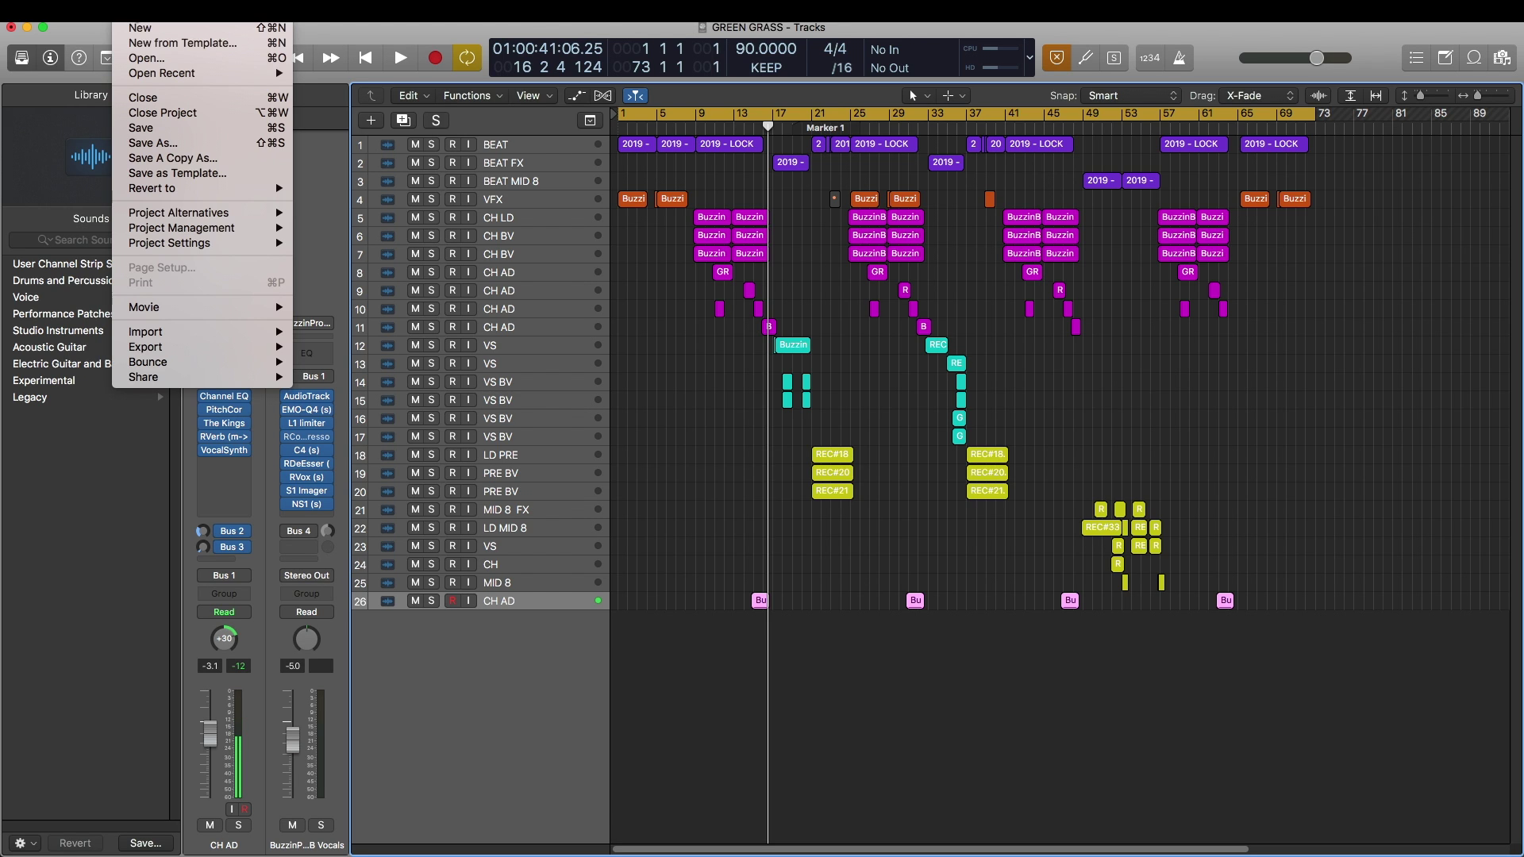
{"action": "left_click", "coordinate": [180, 30]}
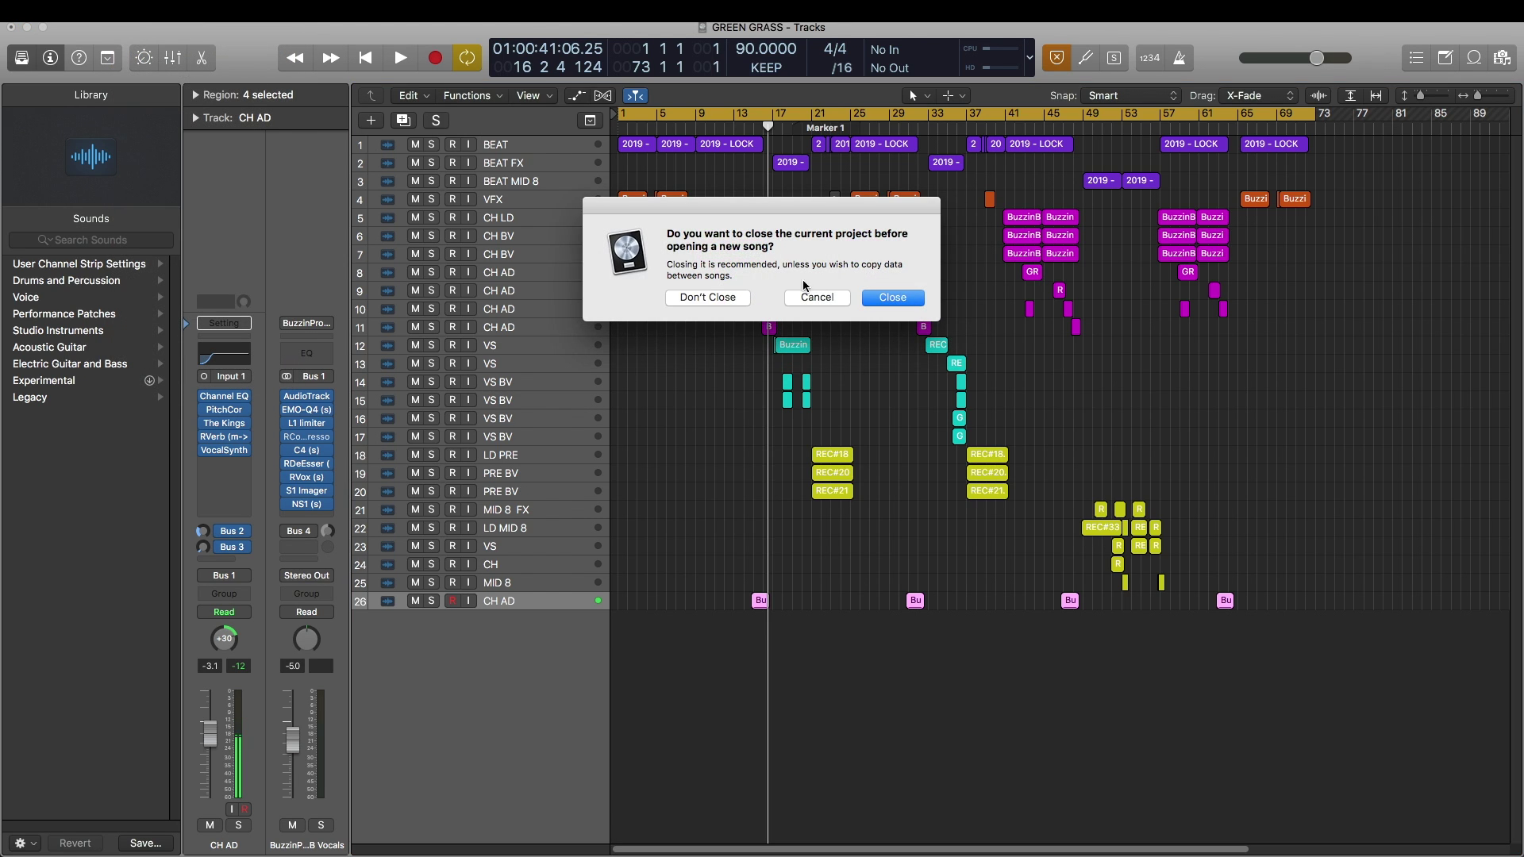
{"action": "key", "text": "Return"}
{"action": "left_click", "coordinate": [701, 296]}
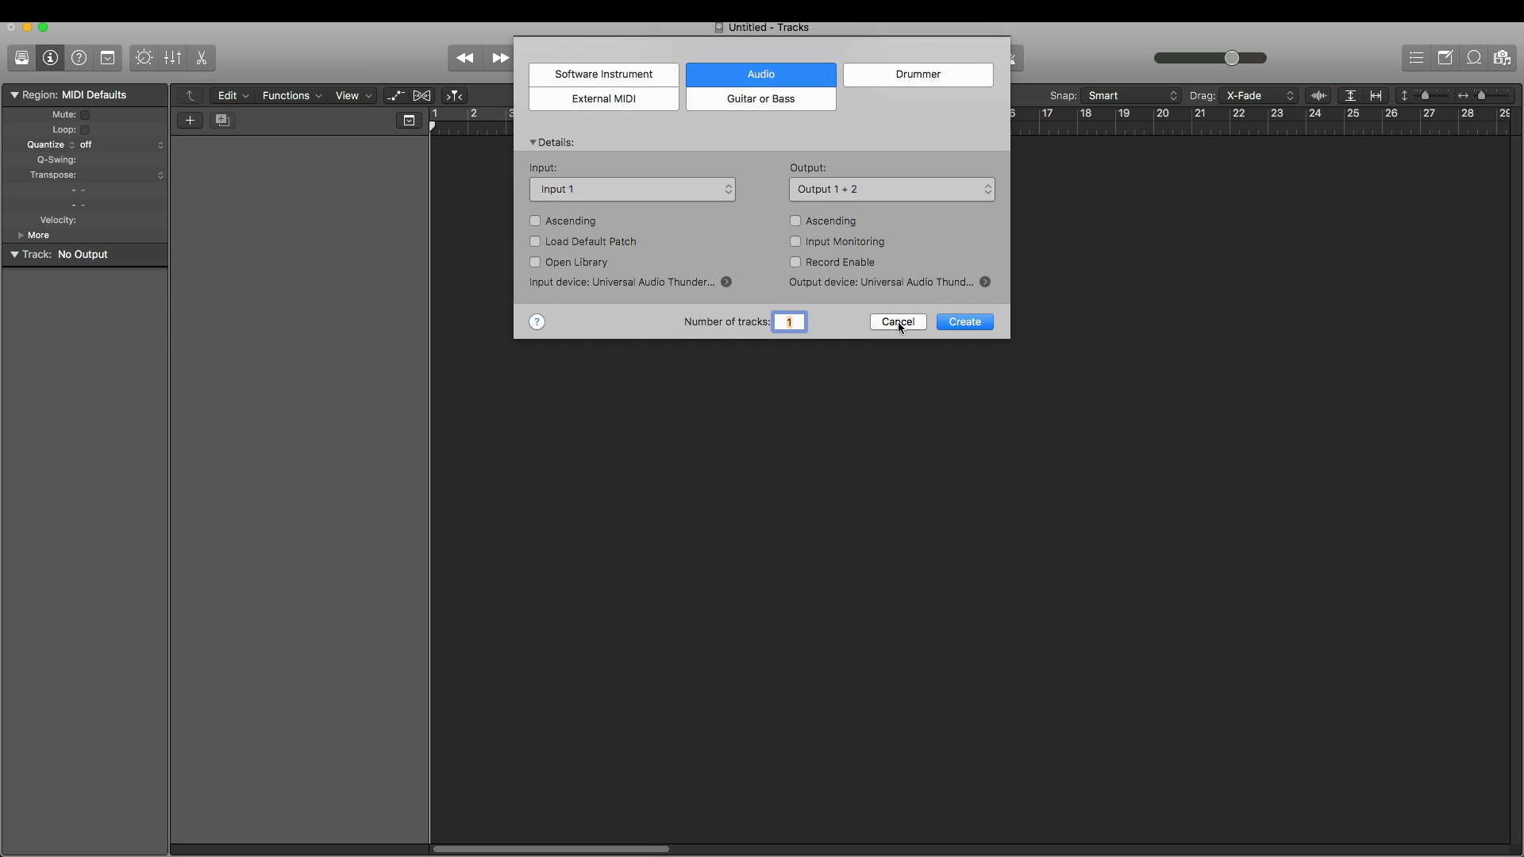
{"action": "left_click", "coordinate": [957, 326]}
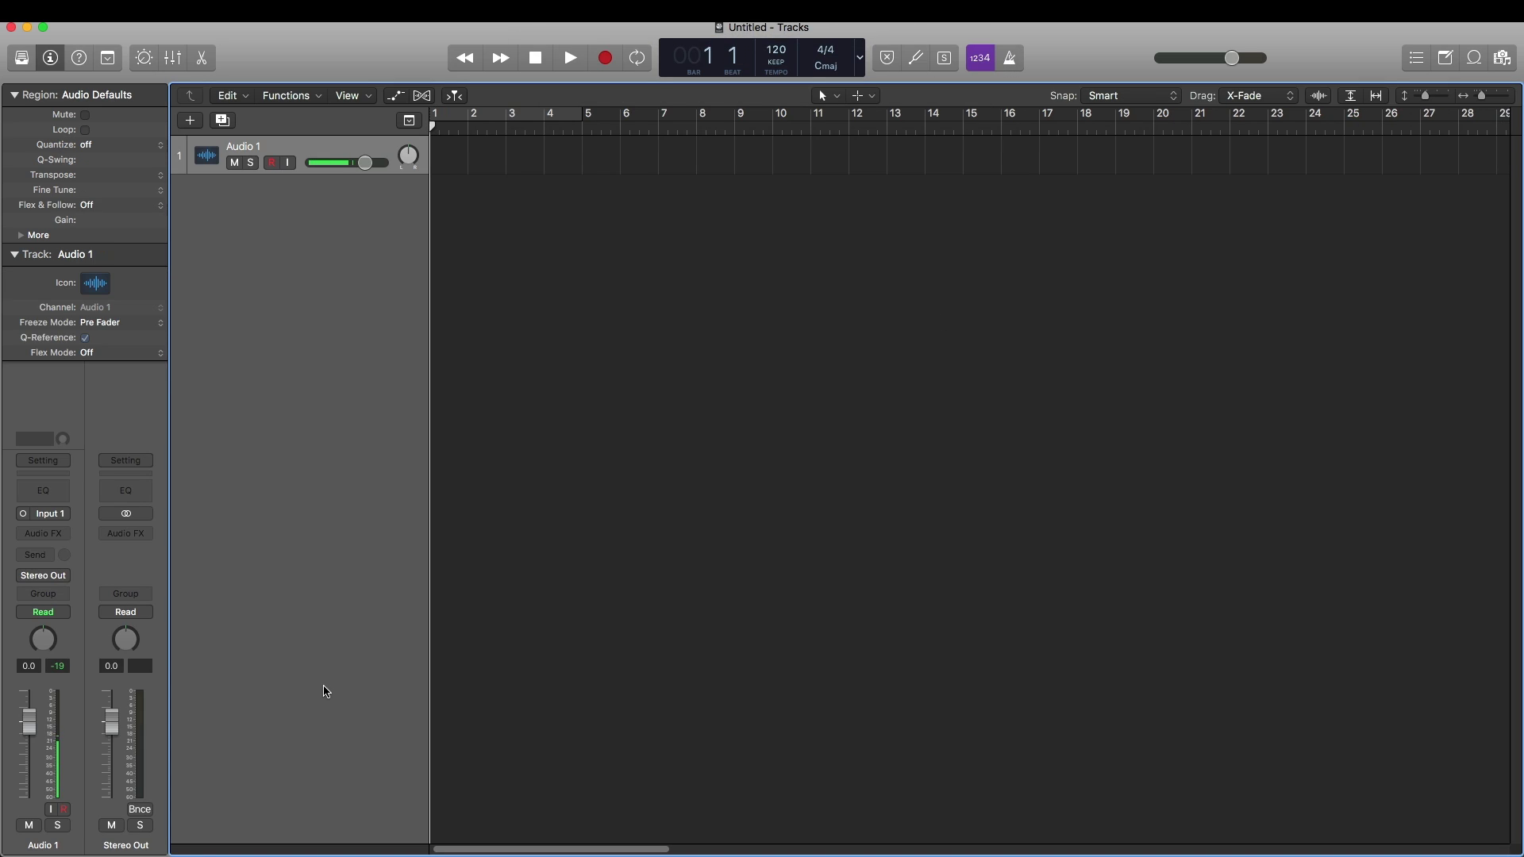
- Switch to Finder, open the GREEN GRAM STEMS YT folder on the Desktop and move the window clear of the audio track
{"action": "key", "text": "super+Tab"}
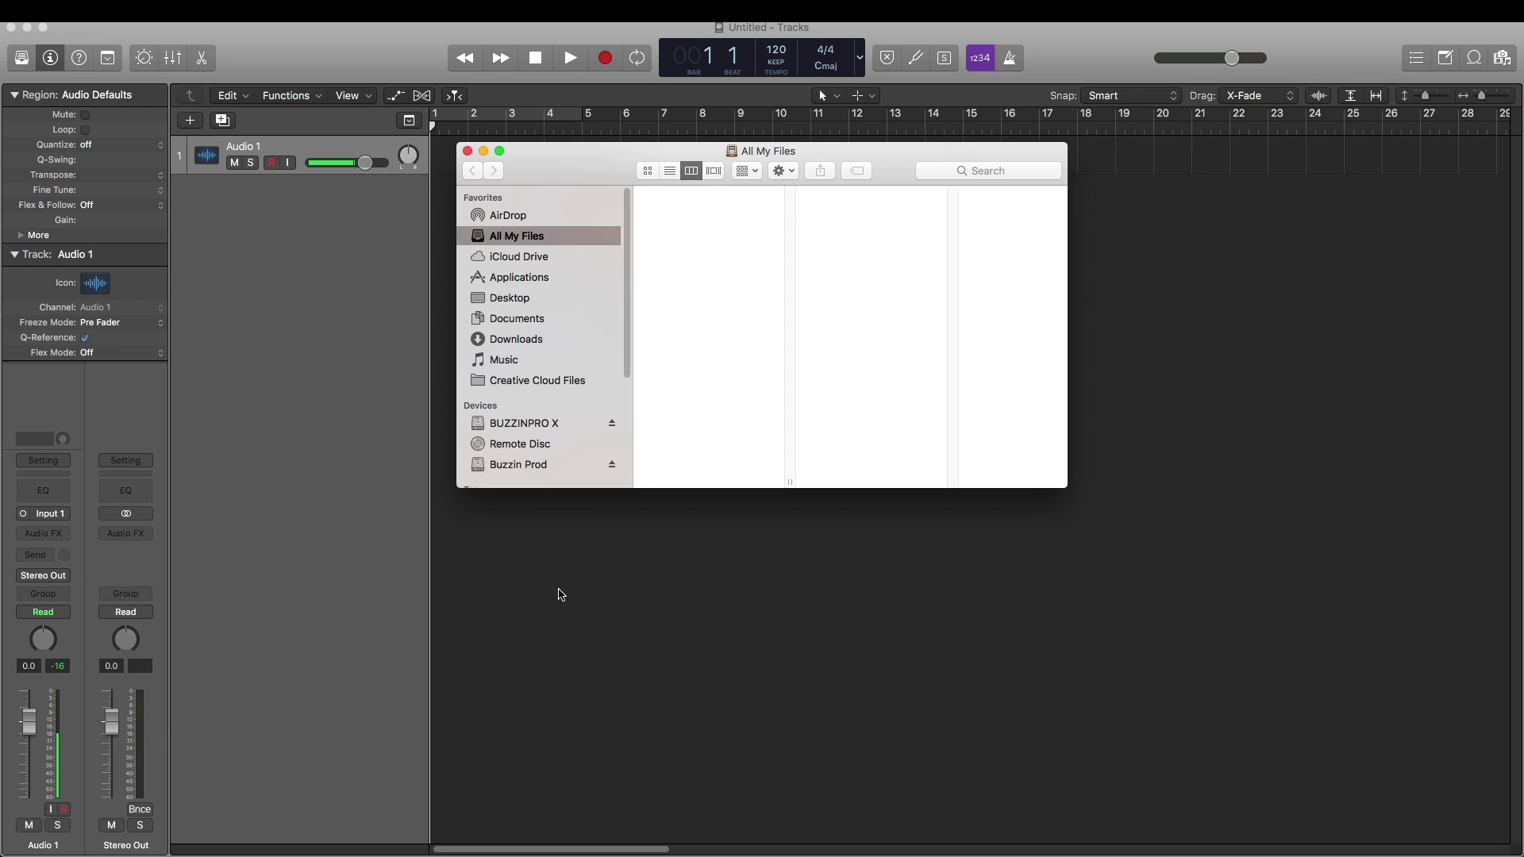
{"action": "left_click", "coordinate": [513, 298]}
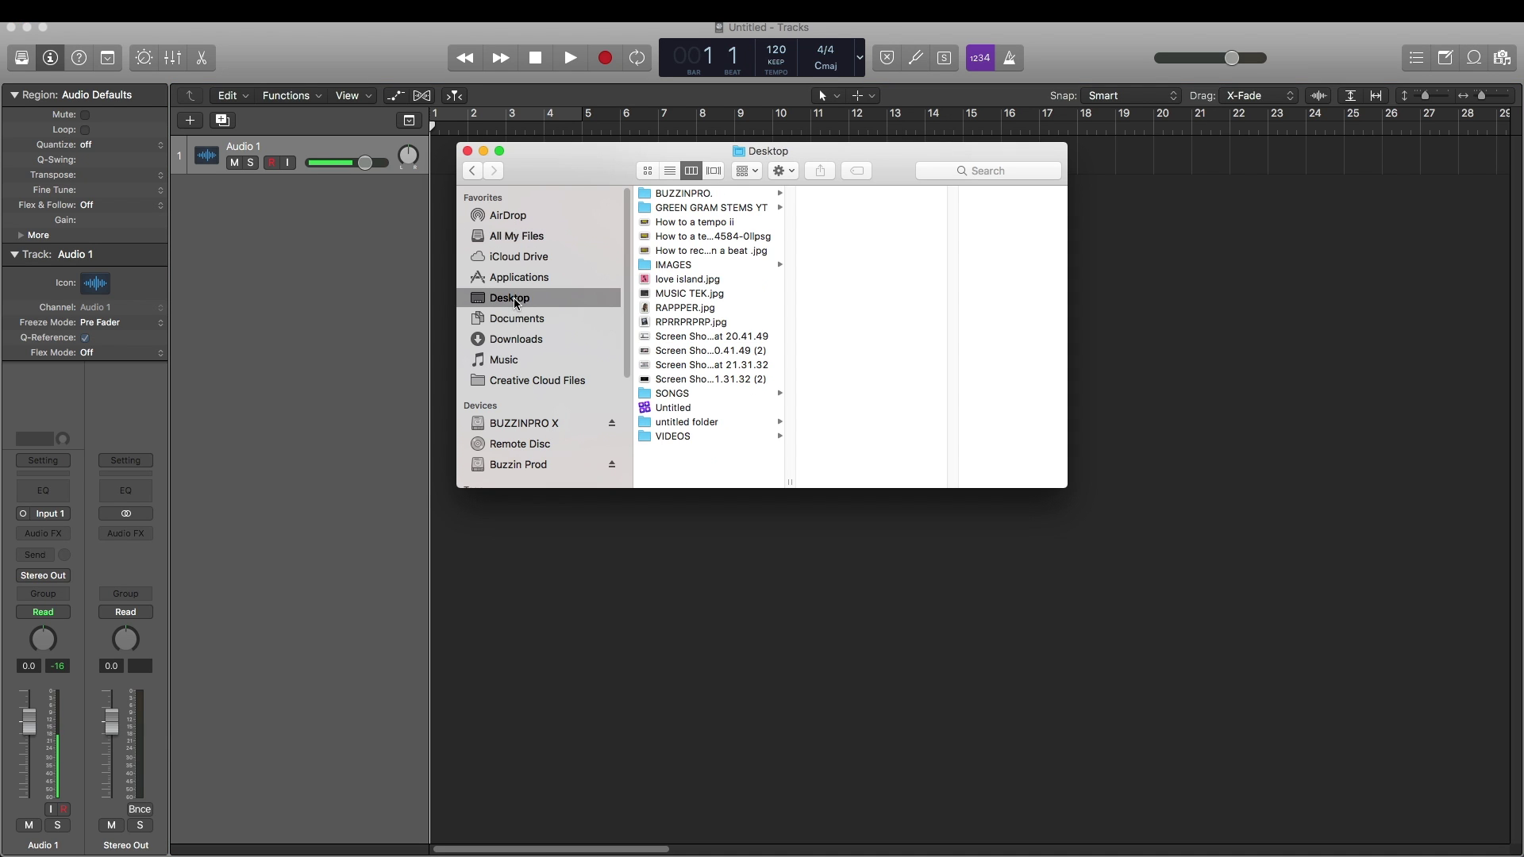
{"action": "left_click", "coordinate": [690, 206]}
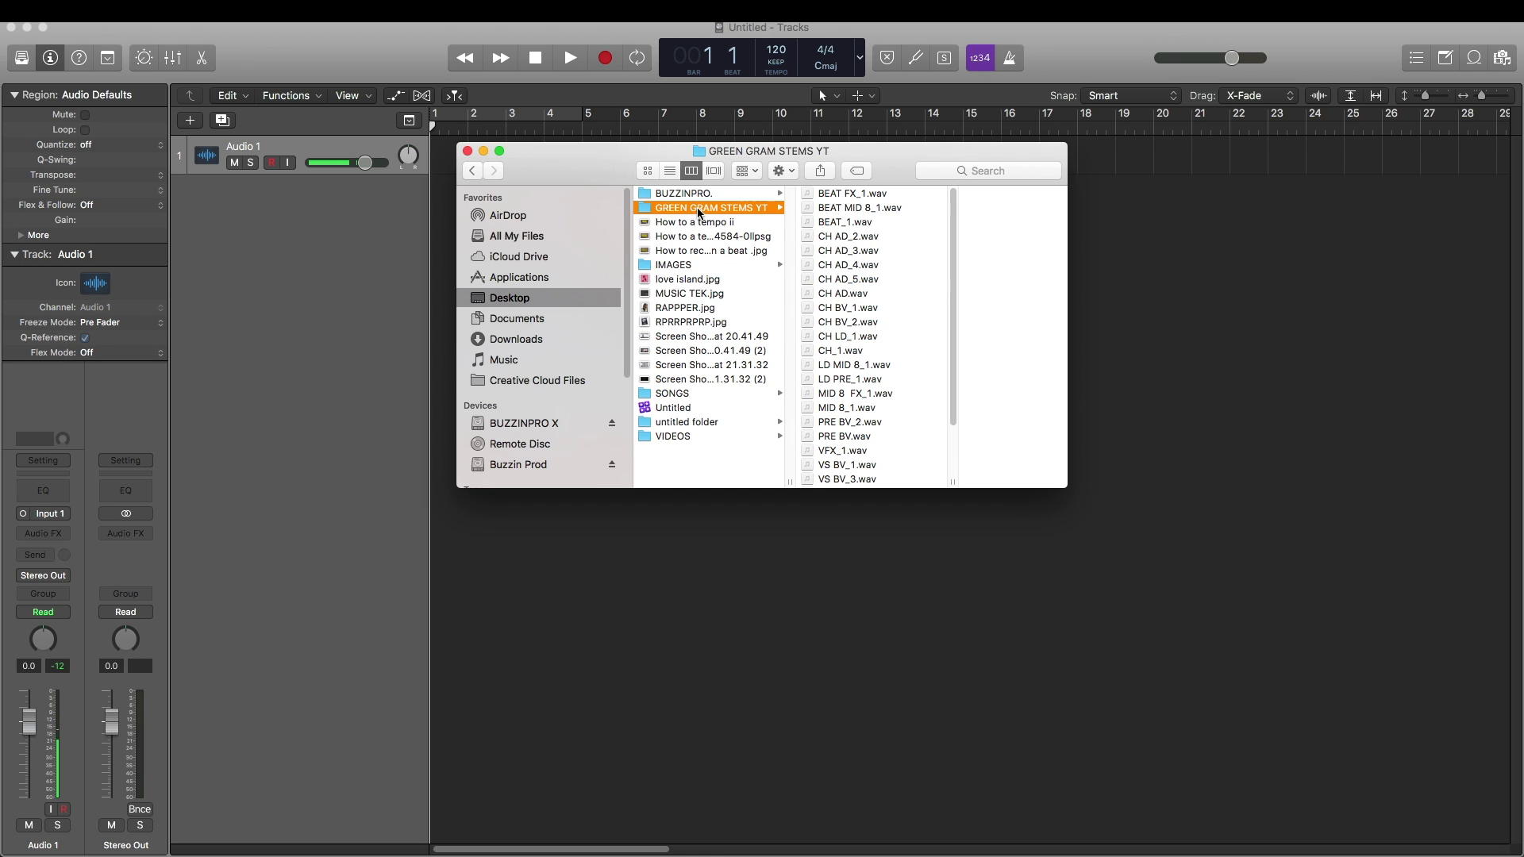
{"action": "left_click_drag", "start_coordinate": [581, 164], "coordinate": [543, 332]}
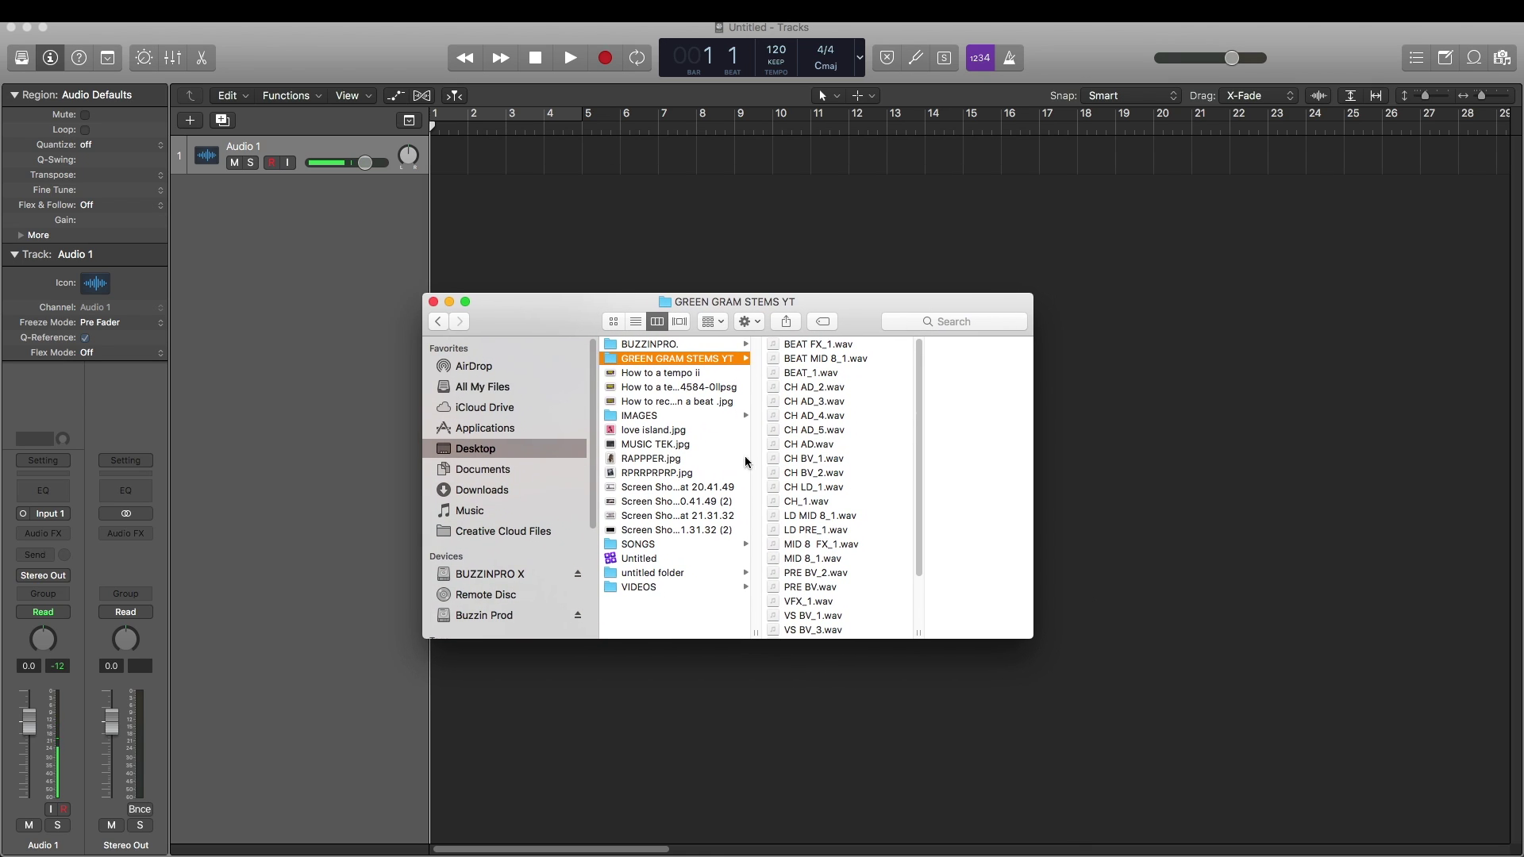
- Select all WAV stems in the GREEN GRAM STEMS YT folder and import them at bar 1 using the Create new tracks option
{"action": "left_click", "coordinate": [872, 548]}
{"action": "key", "text": "super+a"}
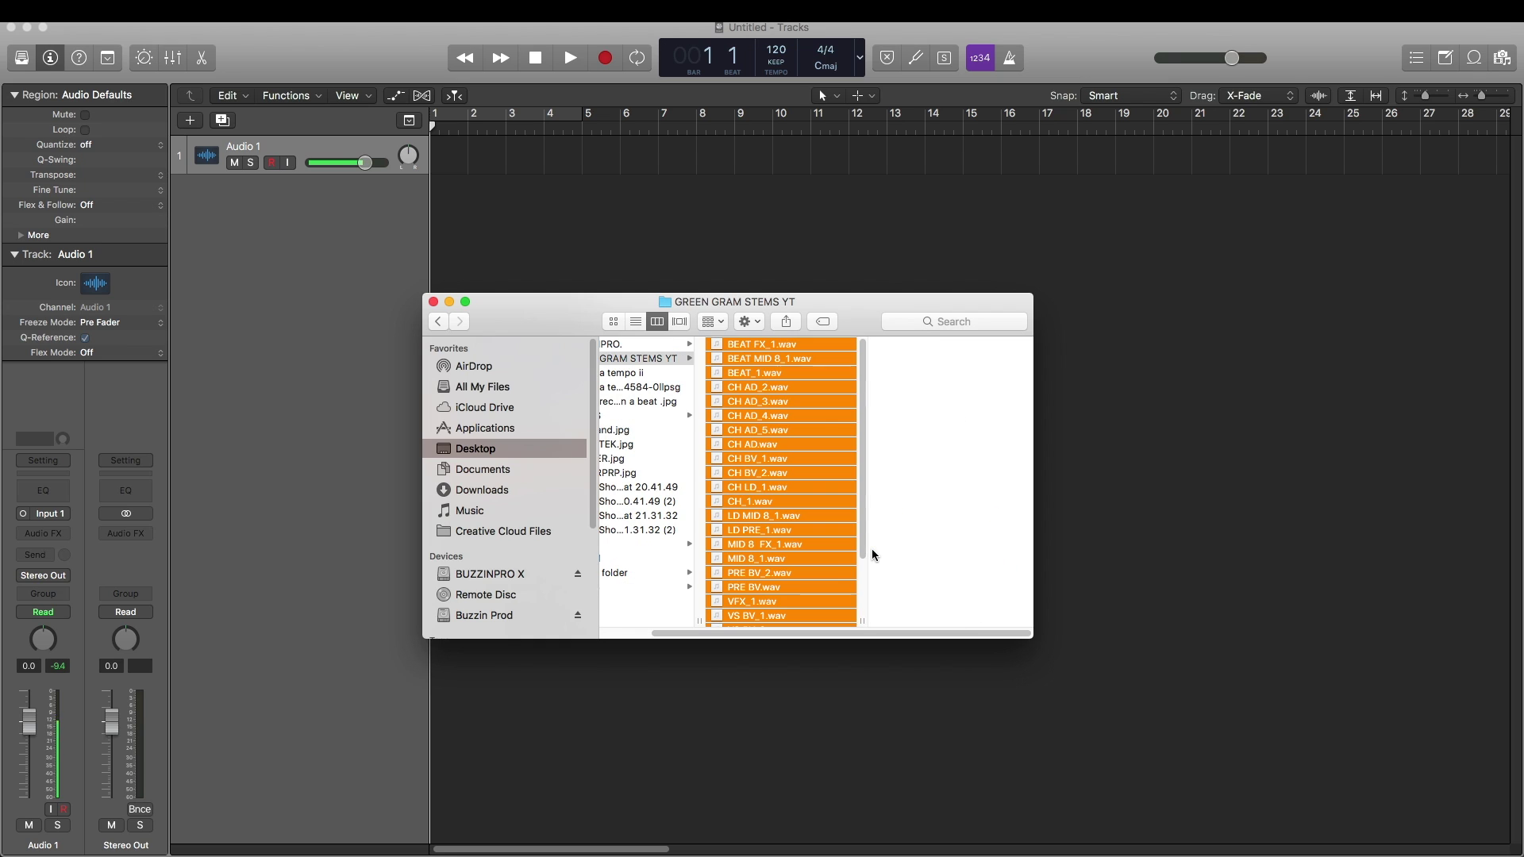
{"action": "scroll", "coordinate": [775, 497], "scroll_direction": "left", "scroll_amount": 3}
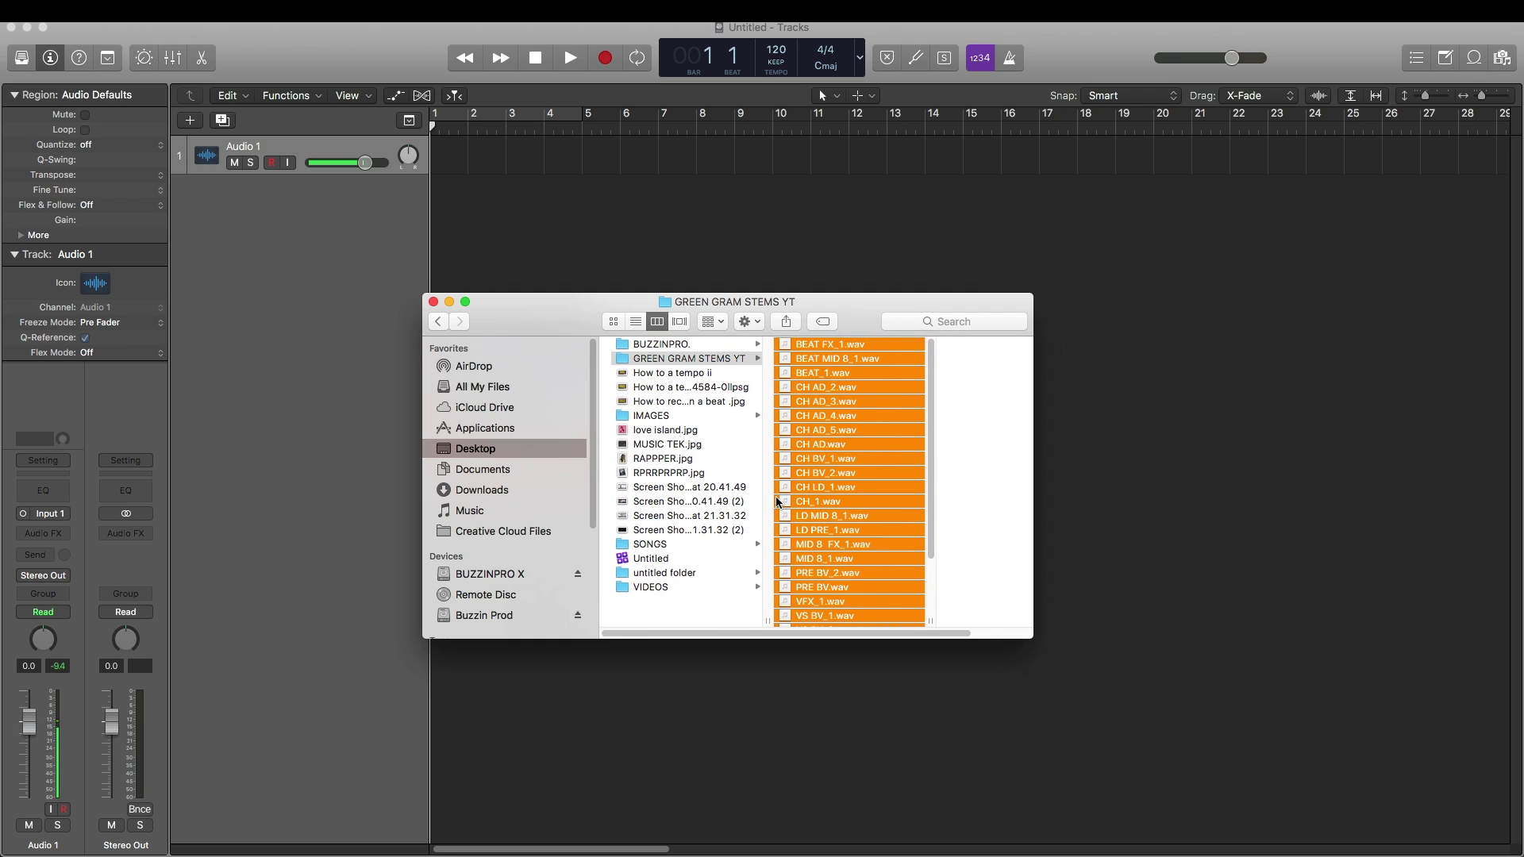
{"action": "scroll", "coordinate": [840, 526], "scroll_direction": "down", "scroll_amount": 3}
{"action": "scroll", "coordinate": [840, 526], "scroll_direction": "up", "scroll_amount": 3}
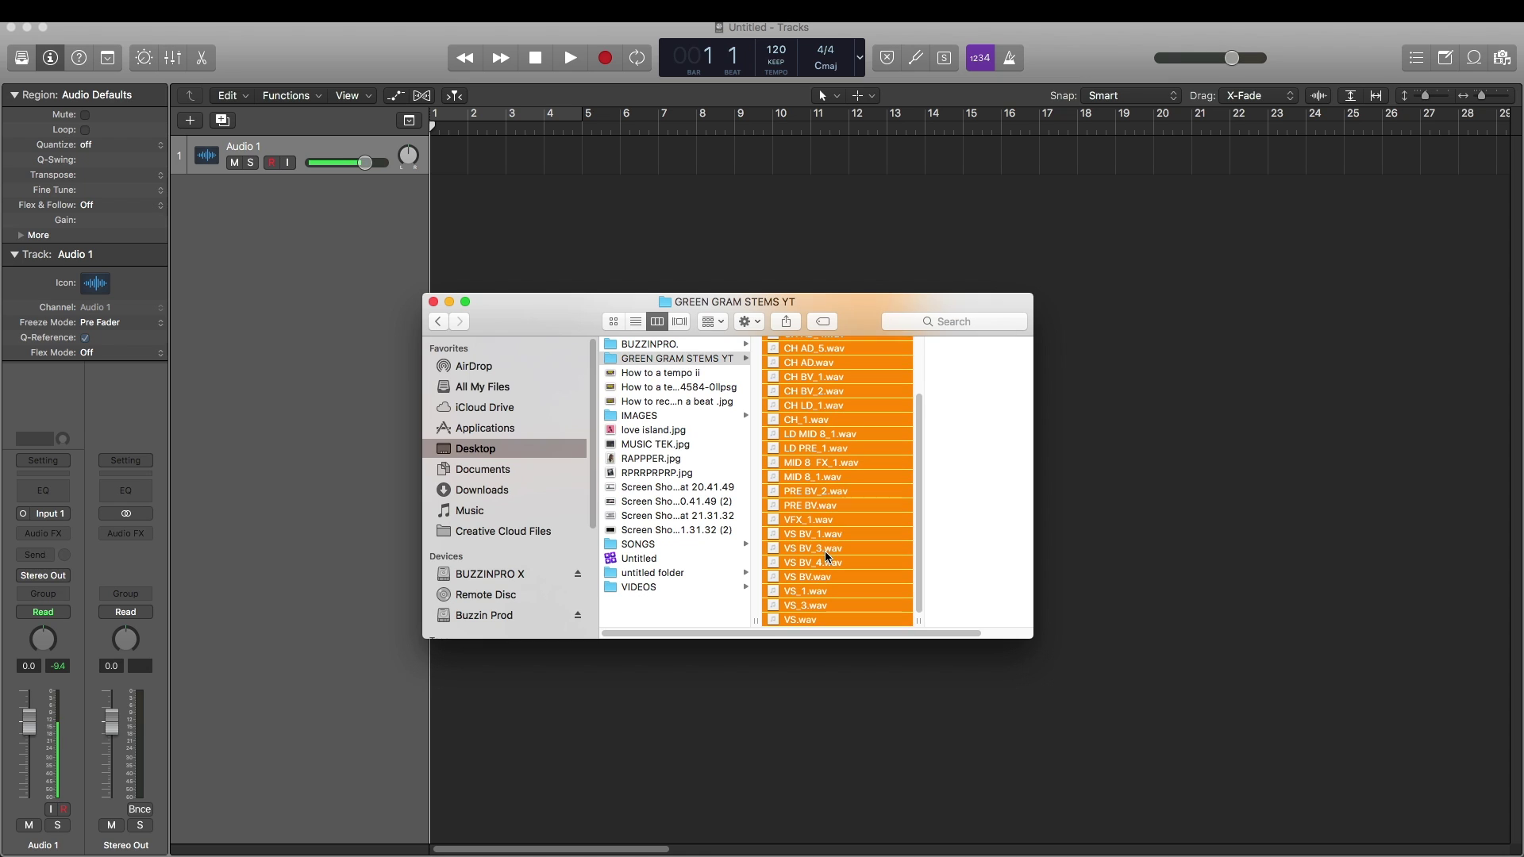
{"action": "scroll", "coordinate": [820, 559], "scroll_direction": "up", "scroll_amount": 2}
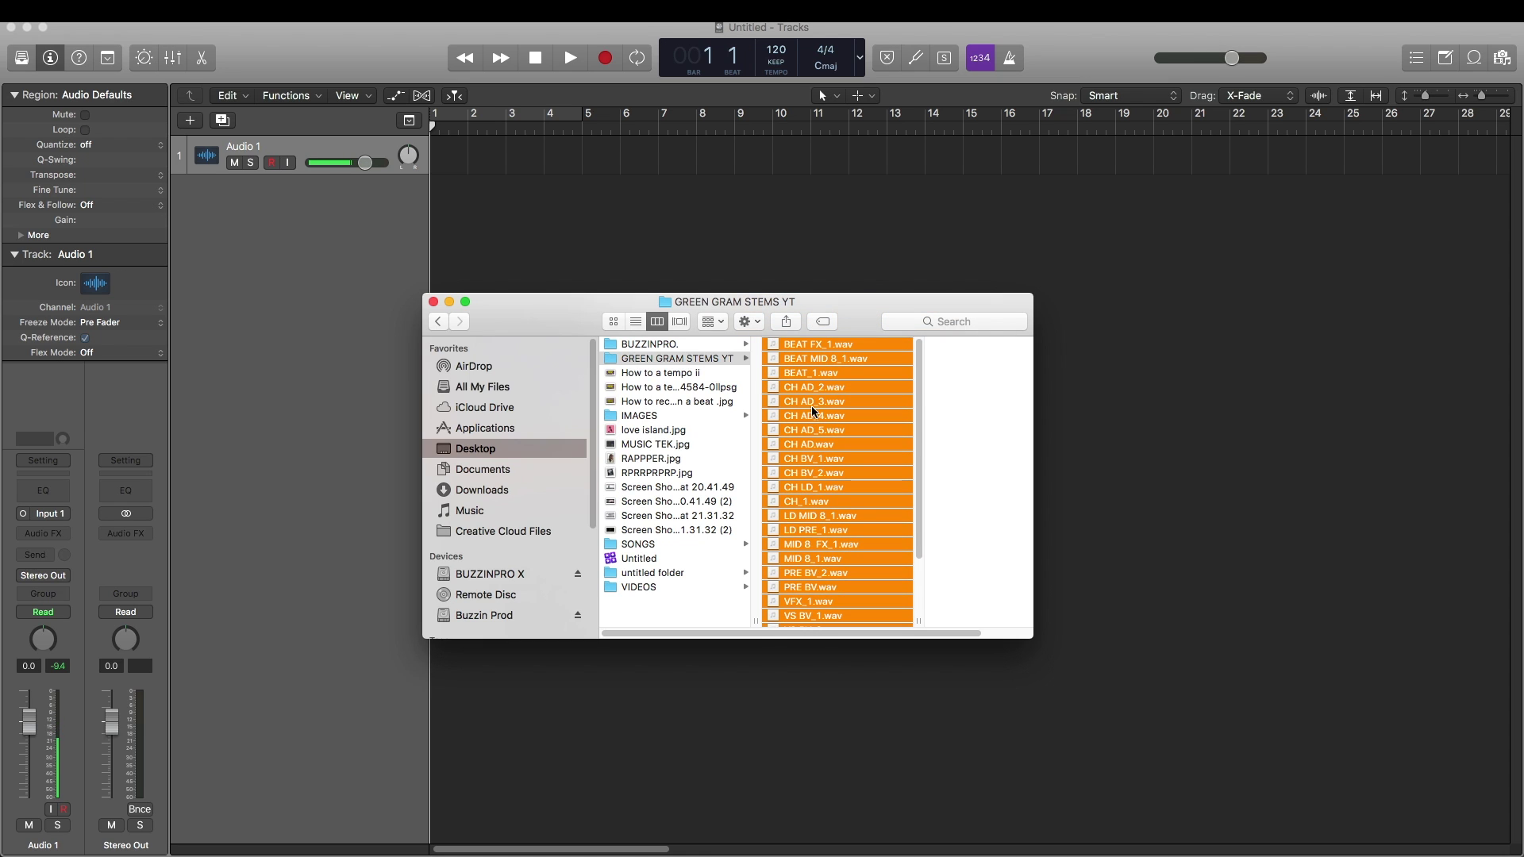
{"action": "left_click_drag", "start_coordinate": [813, 393], "coordinate": [437, 163]}
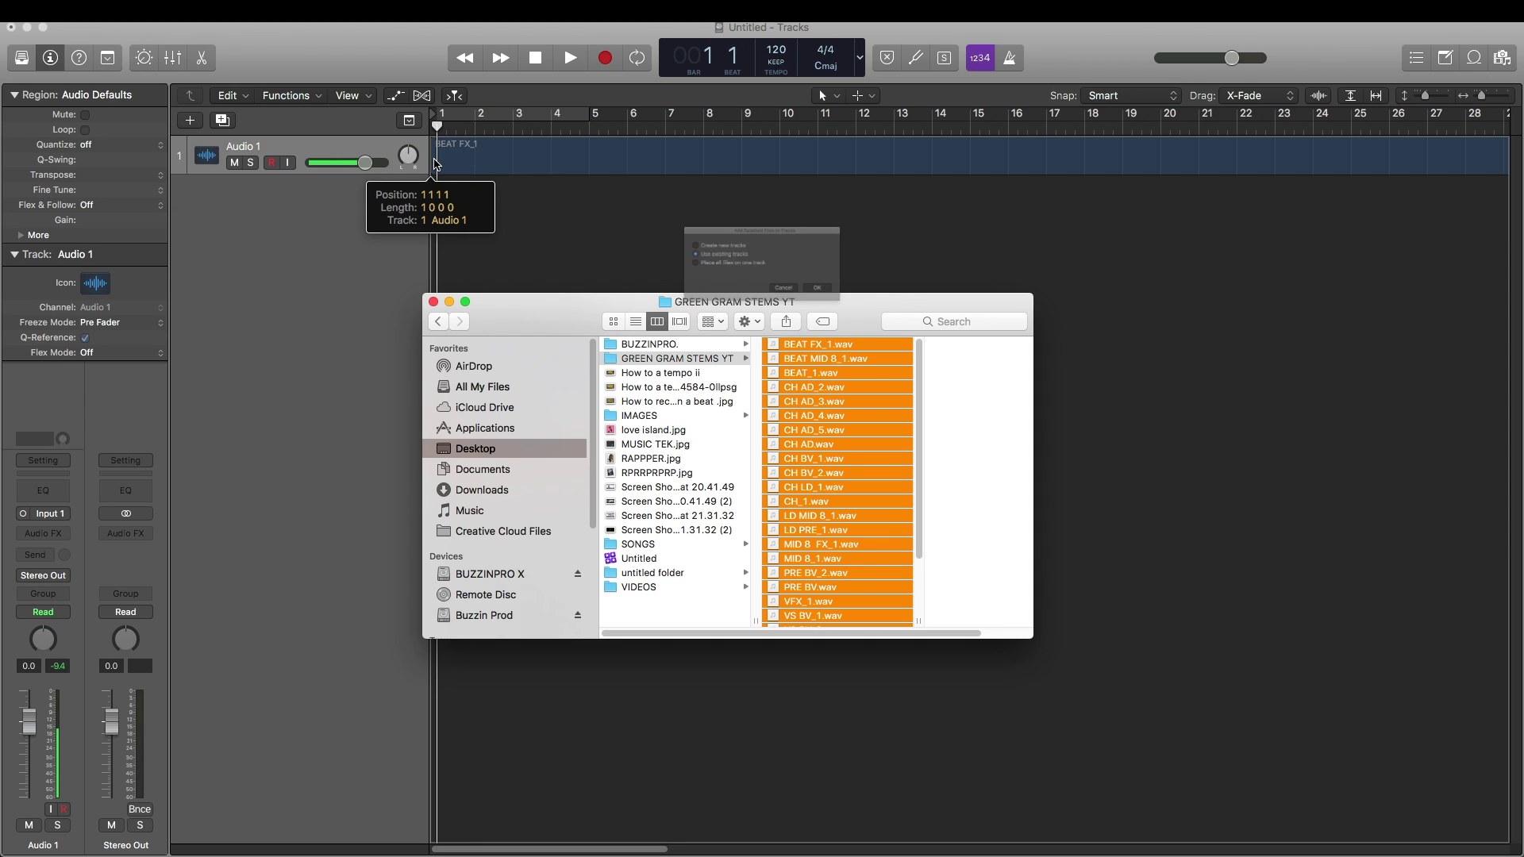
{"action": "left_click", "coordinate": [649, 246]}
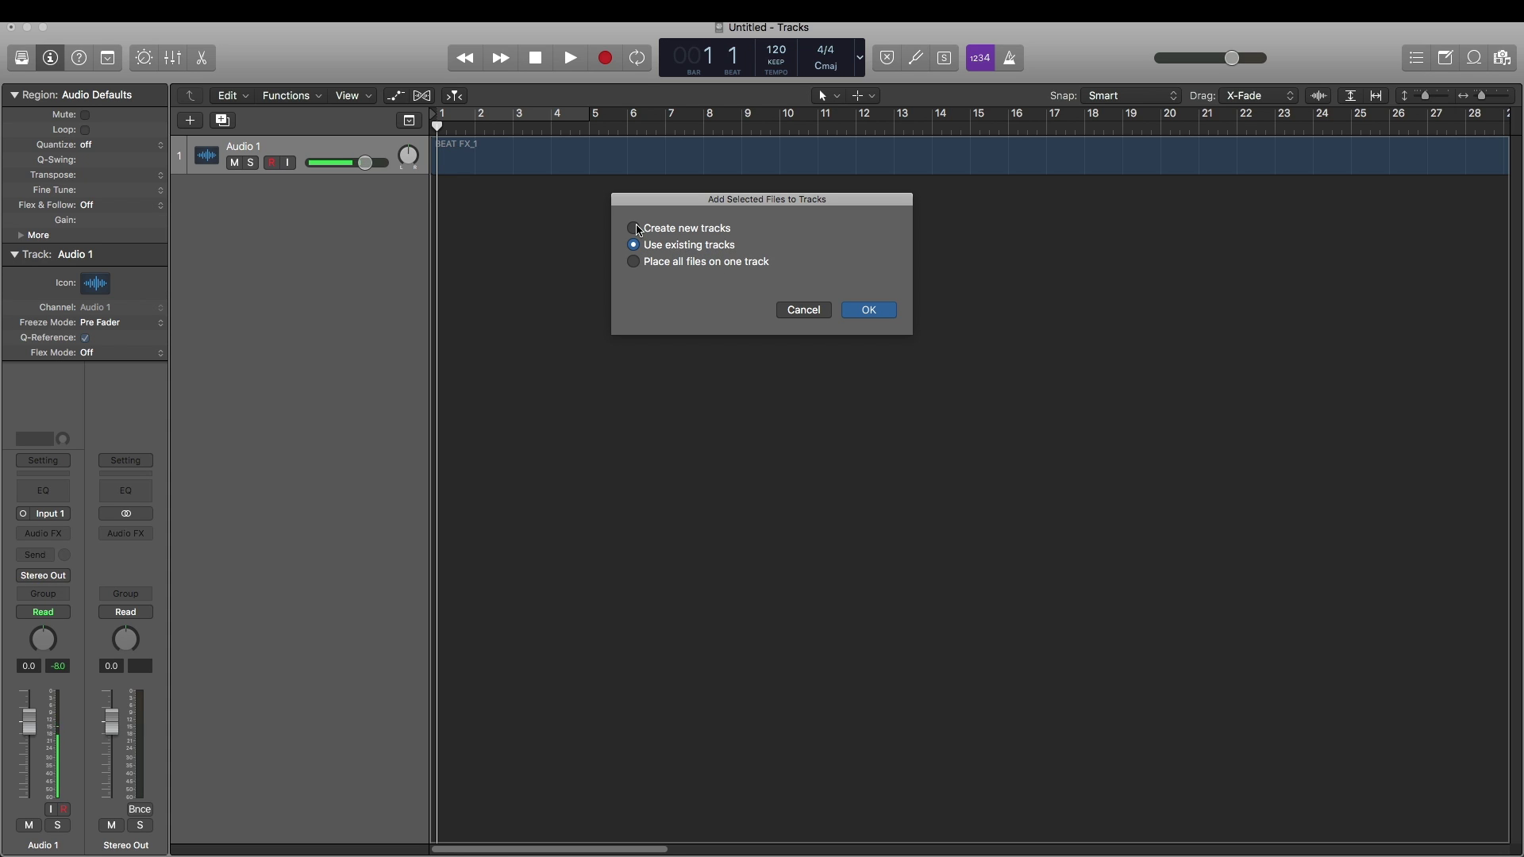
{"action": "left_click", "coordinate": [879, 312]}
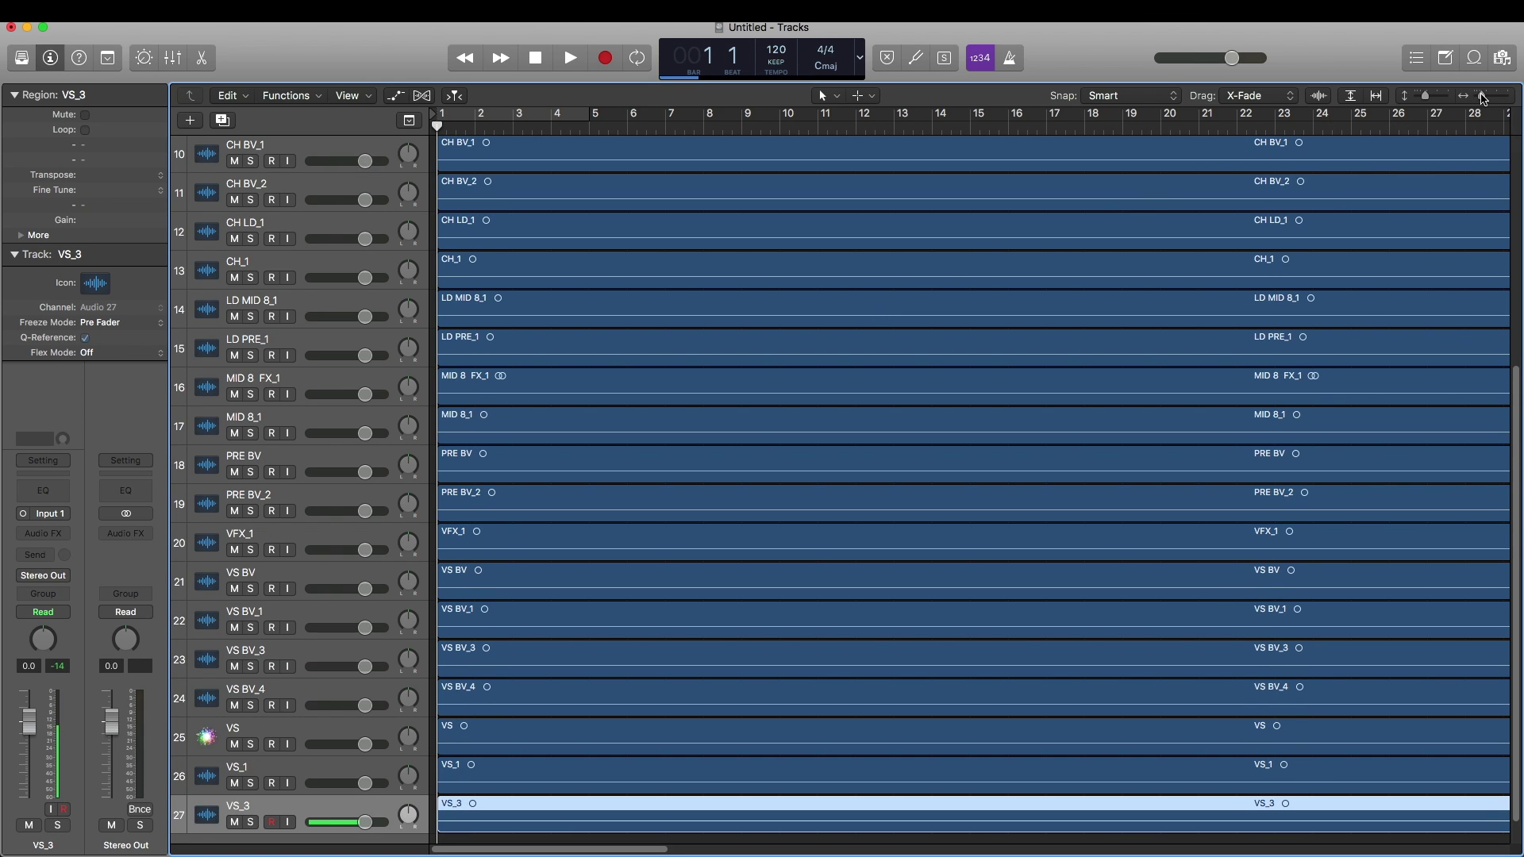
- Fit the full length of the imported regions in view and move the CH LD_1 track directly above CH BV_1
{"action": "left_click_drag", "start_coordinate": [1481, 96], "coordinate": [1425, 94]}
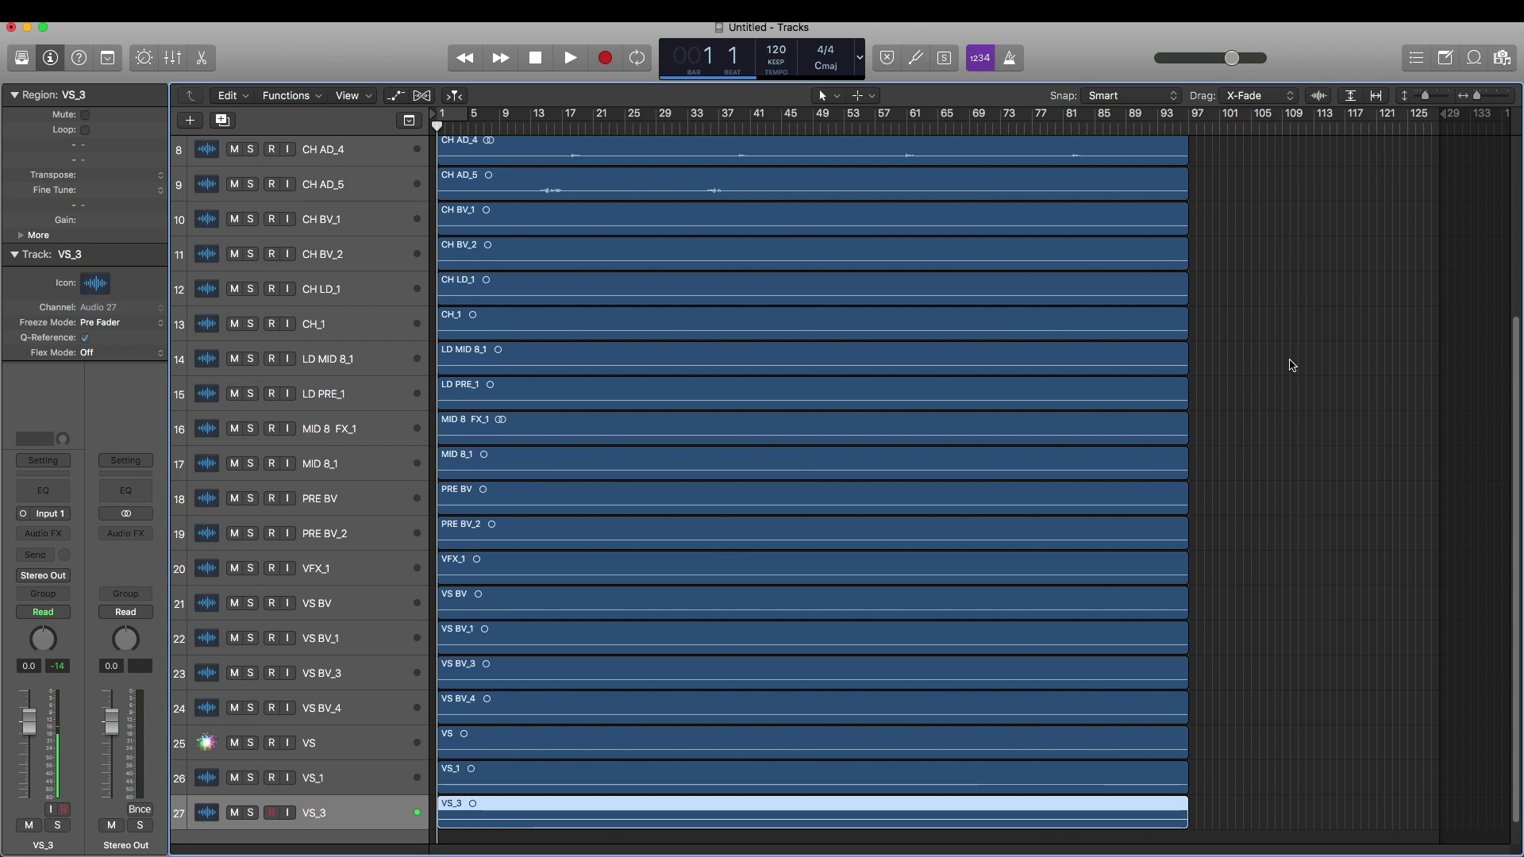
{"action": "scroll", "coordinate": [1290, 361], "scroll_direction": "up", "scroll_amount": 6}
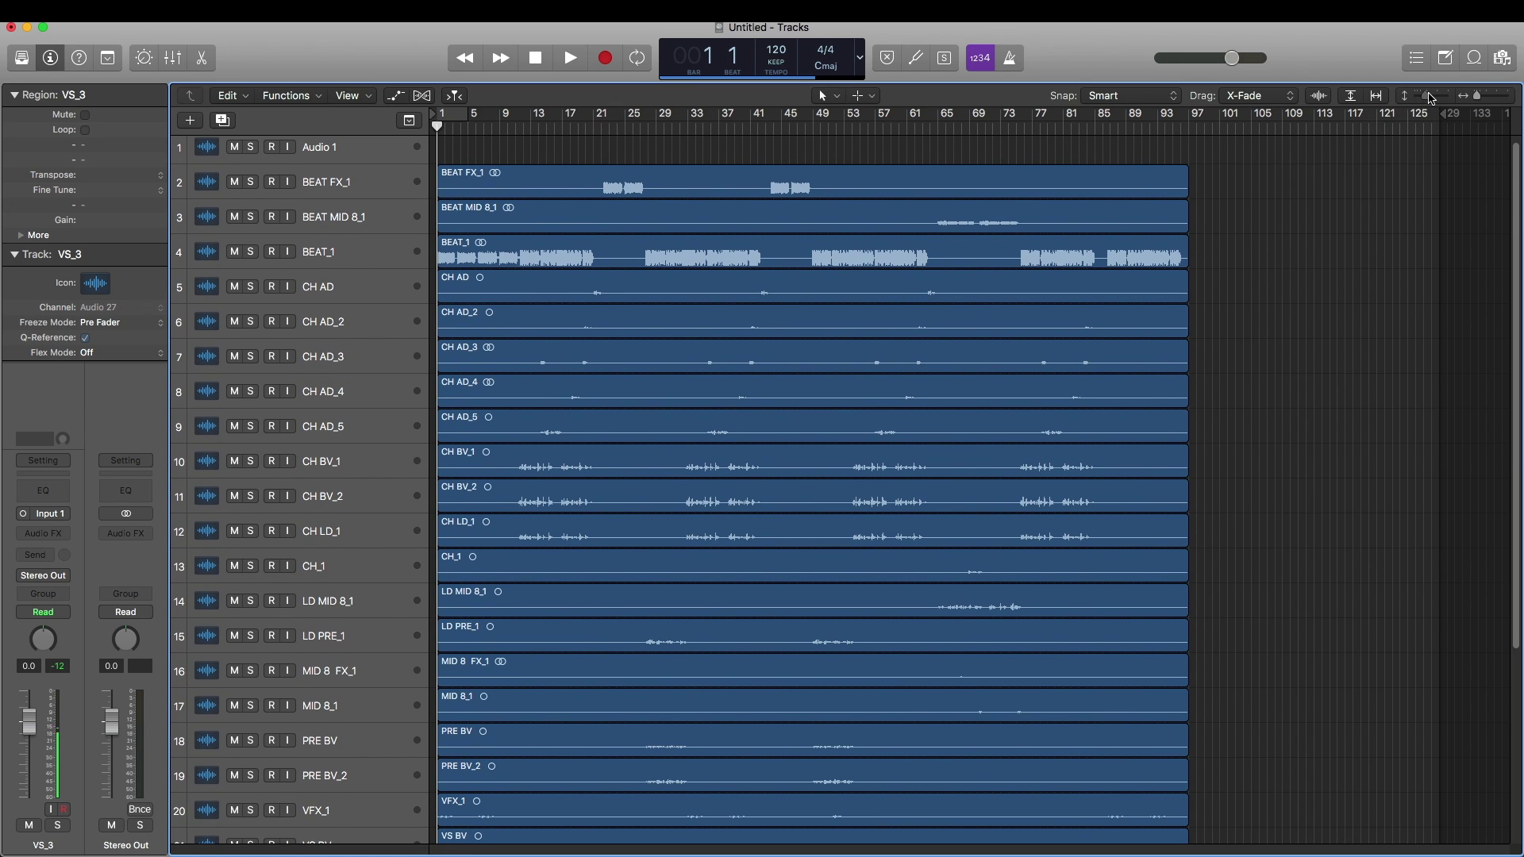
{"action": "left_click_drag", "start_coordinate": [1429, 95], "coordinate": [1430, 96]}
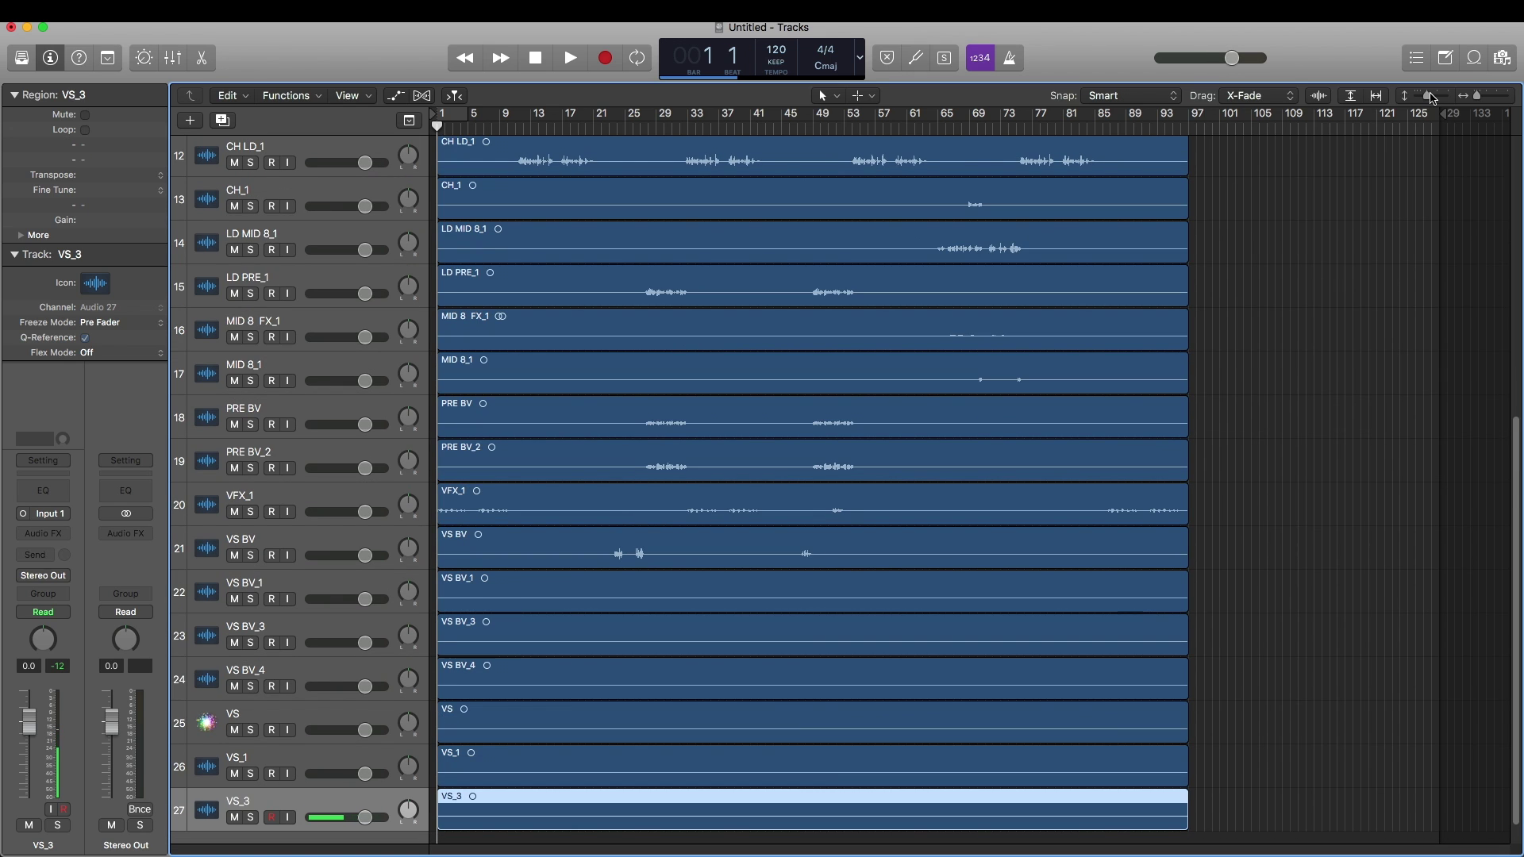
{"action": "scroll", "coordinate": [1200, 401], "scroll_direction": "up", "scroll_amount": 5}
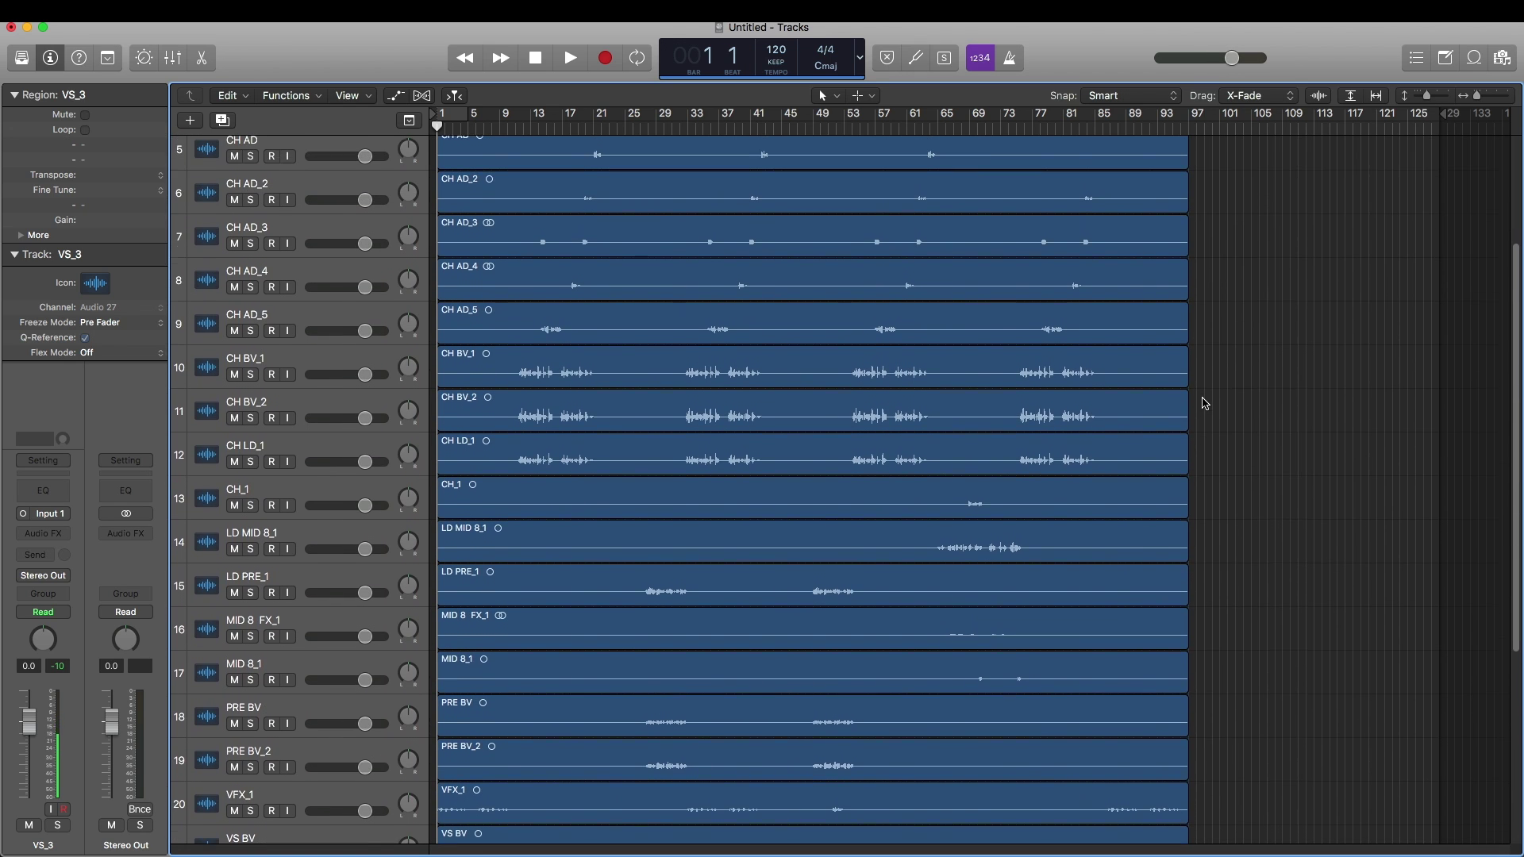
{"action": "scroll", "coordinate": [1204, 403], "scroll_direction": "up", "scroll_amount": 1}
{"action": "left_click_drag", "start_coordinate": [284, 469], "coordinate": [284, 381]}
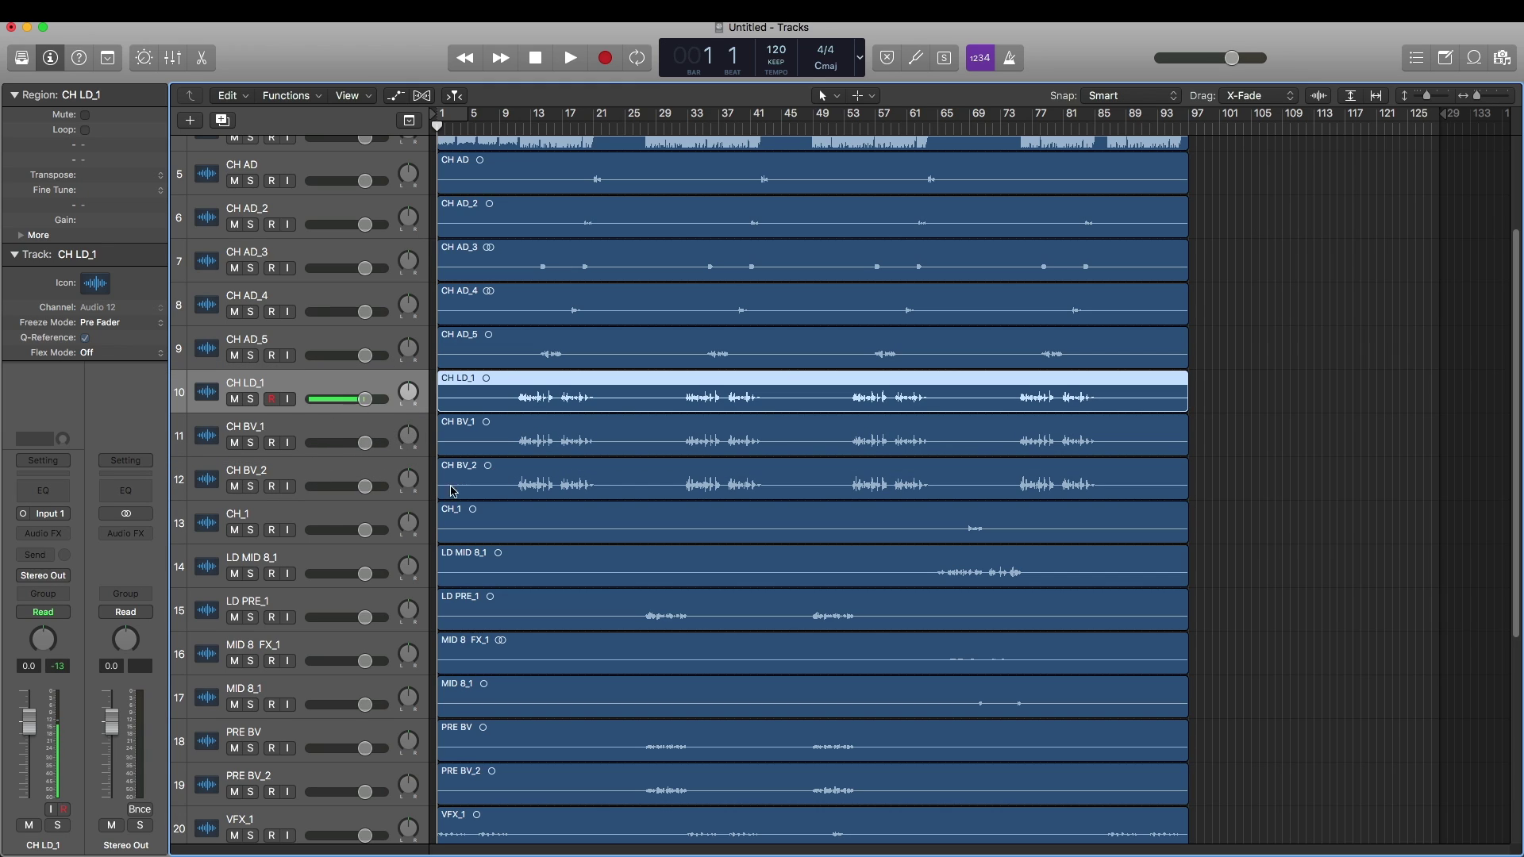
- Play the imported stems from bar 1 for about four bars while checking every track in the list, and stop playback
{"action": "scroll", "coordinate": [499, 506], "scroll_direction": "up", "scroll_amount": 3}
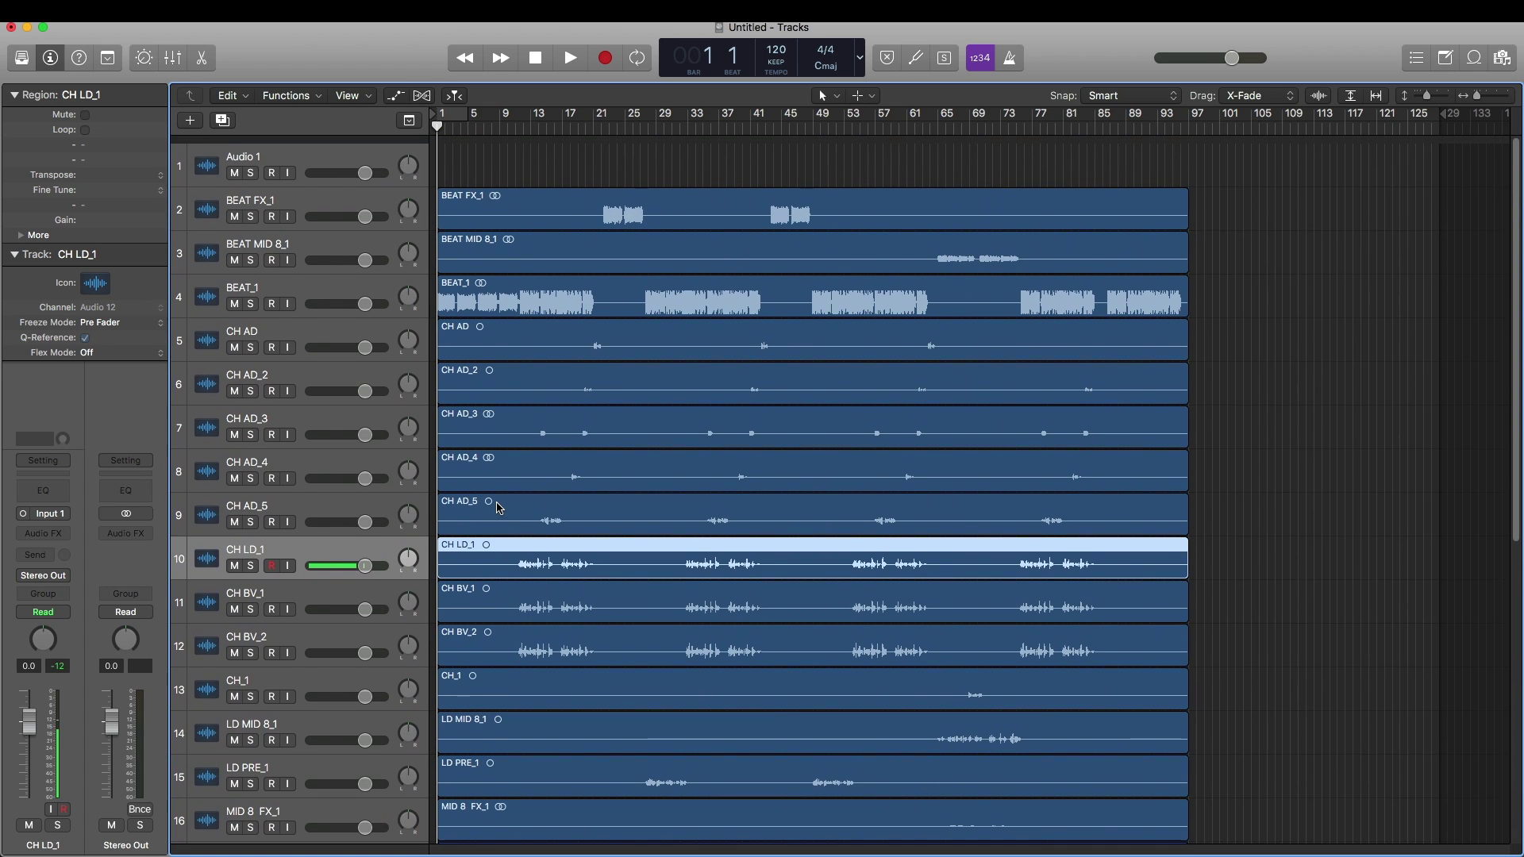
{"action": "scroll", "coordinate": [499, 507], "scroll_direction": "down", "scroll_amount": 5}
{"action": "scroll", "coordinate": [499, 508], "scroll_direction": "down", "scroll_amount": 7}
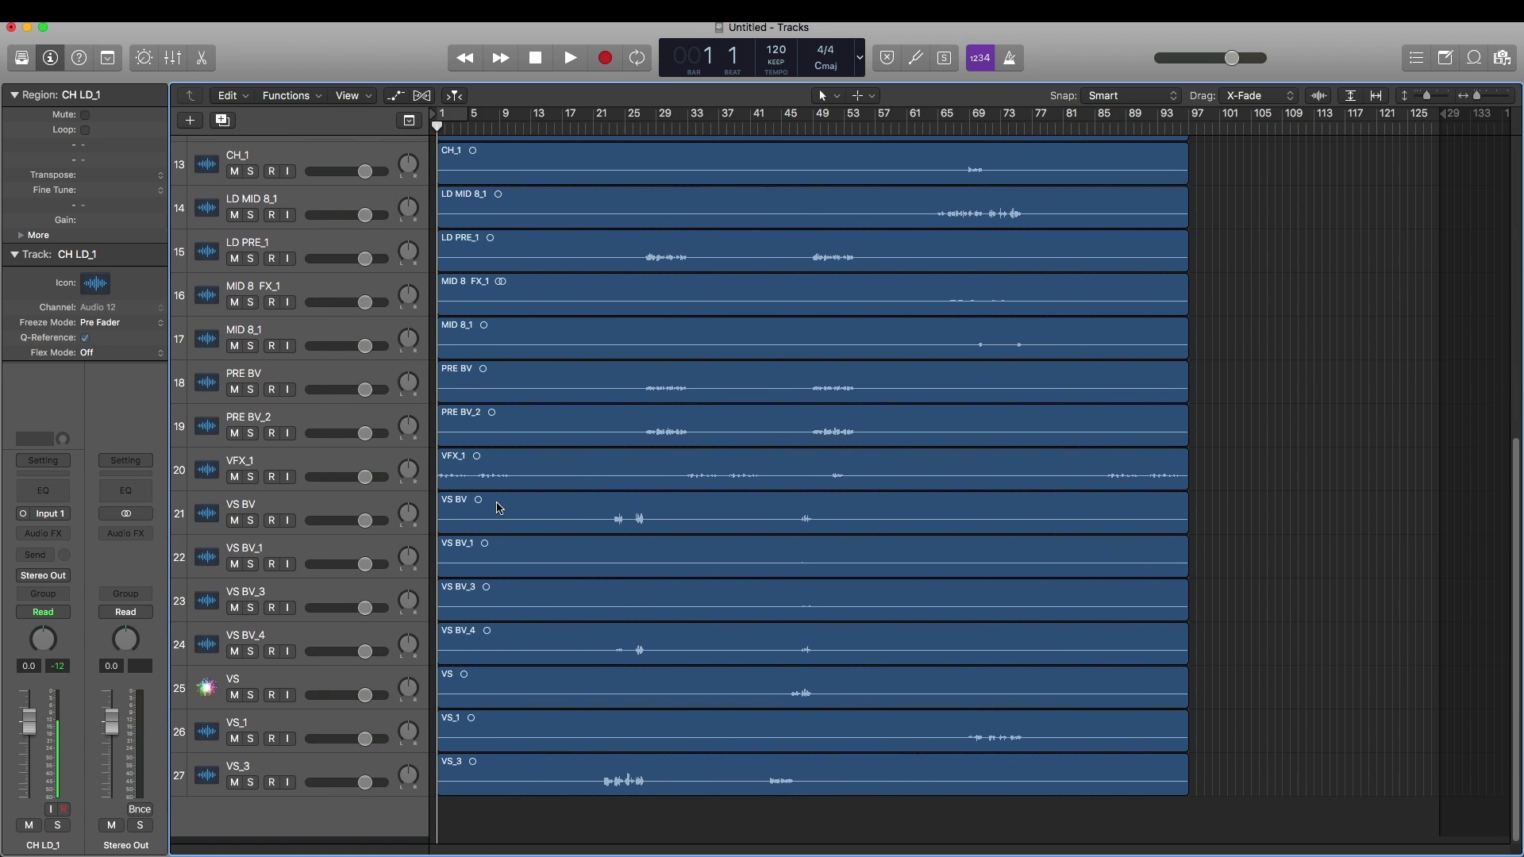
{"action": "key", "text": "space"}
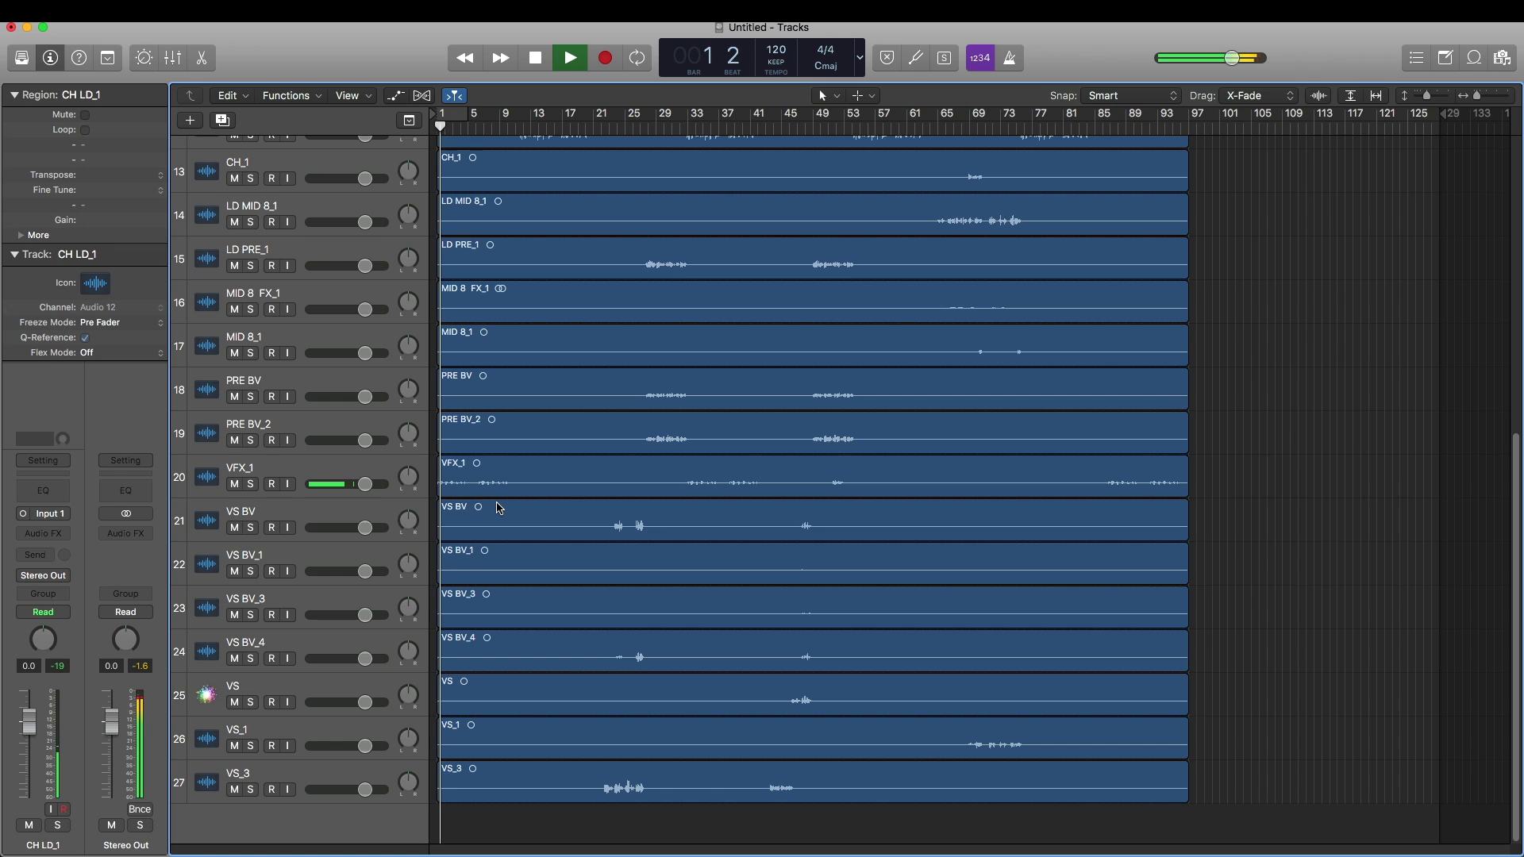
{"action": "scroll", "coordinate": [499, 508], "scroll_direction": "up", "scroll_amount": 8}
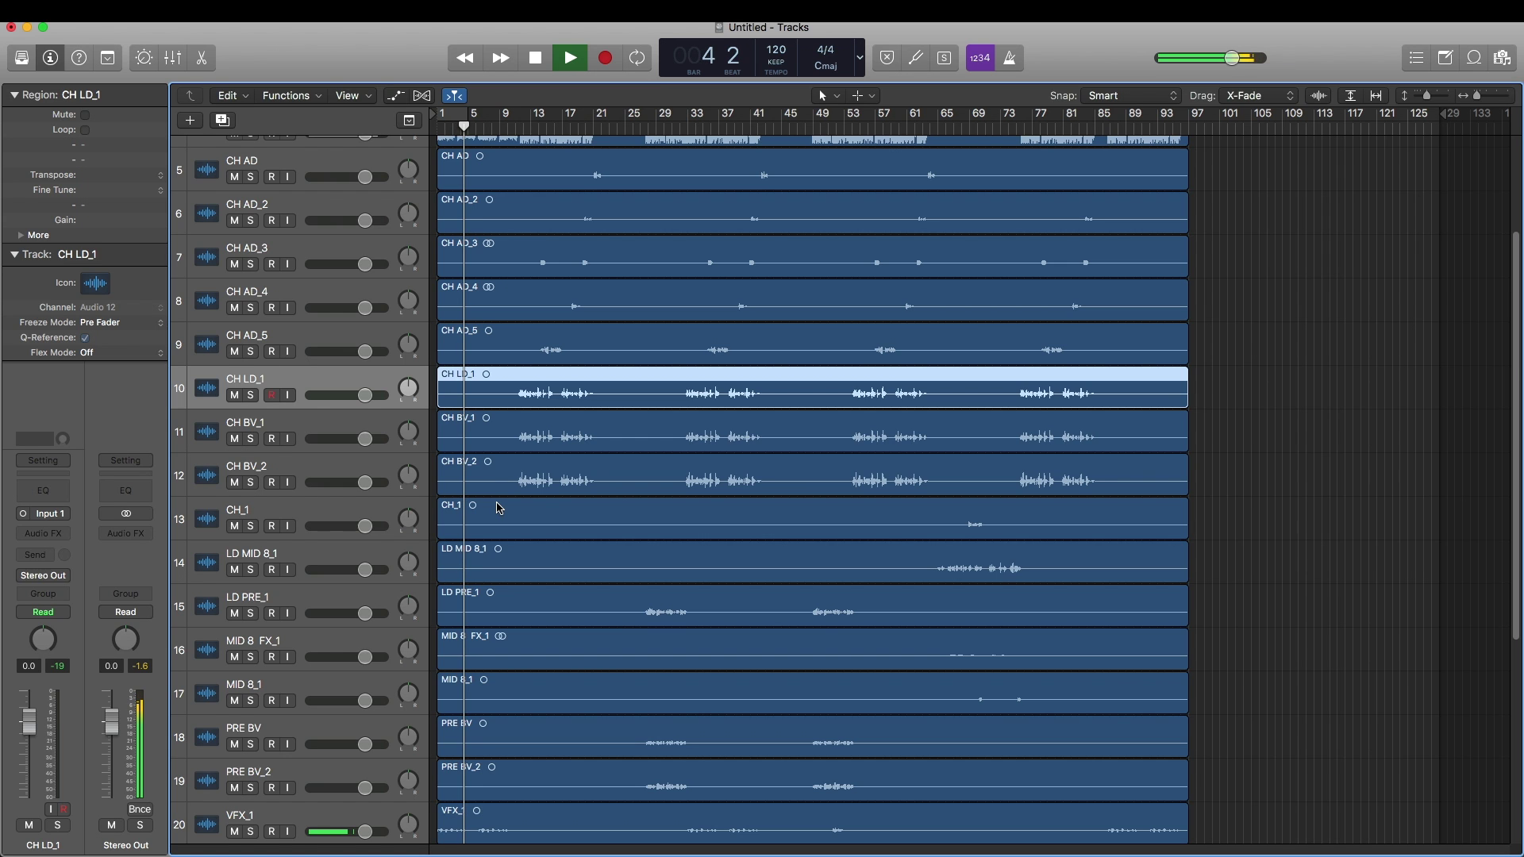
{"action": "scroll", "coordinate": [499, 508], "scroll_direction": "down", "scroll_amount": 8}
{"action": "key", "text": "space"}
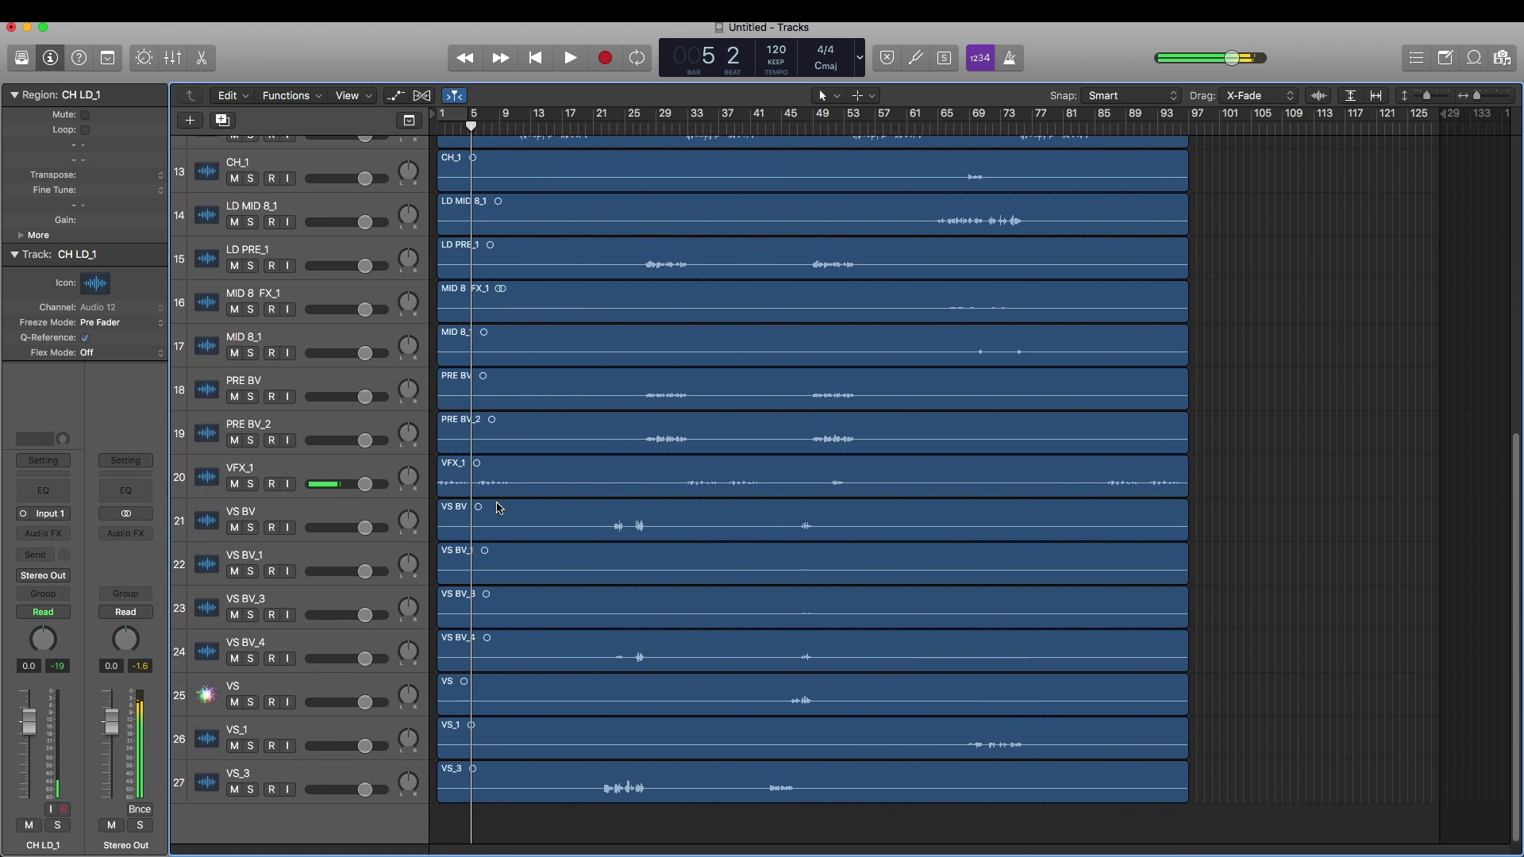
{"action": "scroll", "coordinate": [498, 508], "scroll_direction": "up", "scroll_amount": 11}
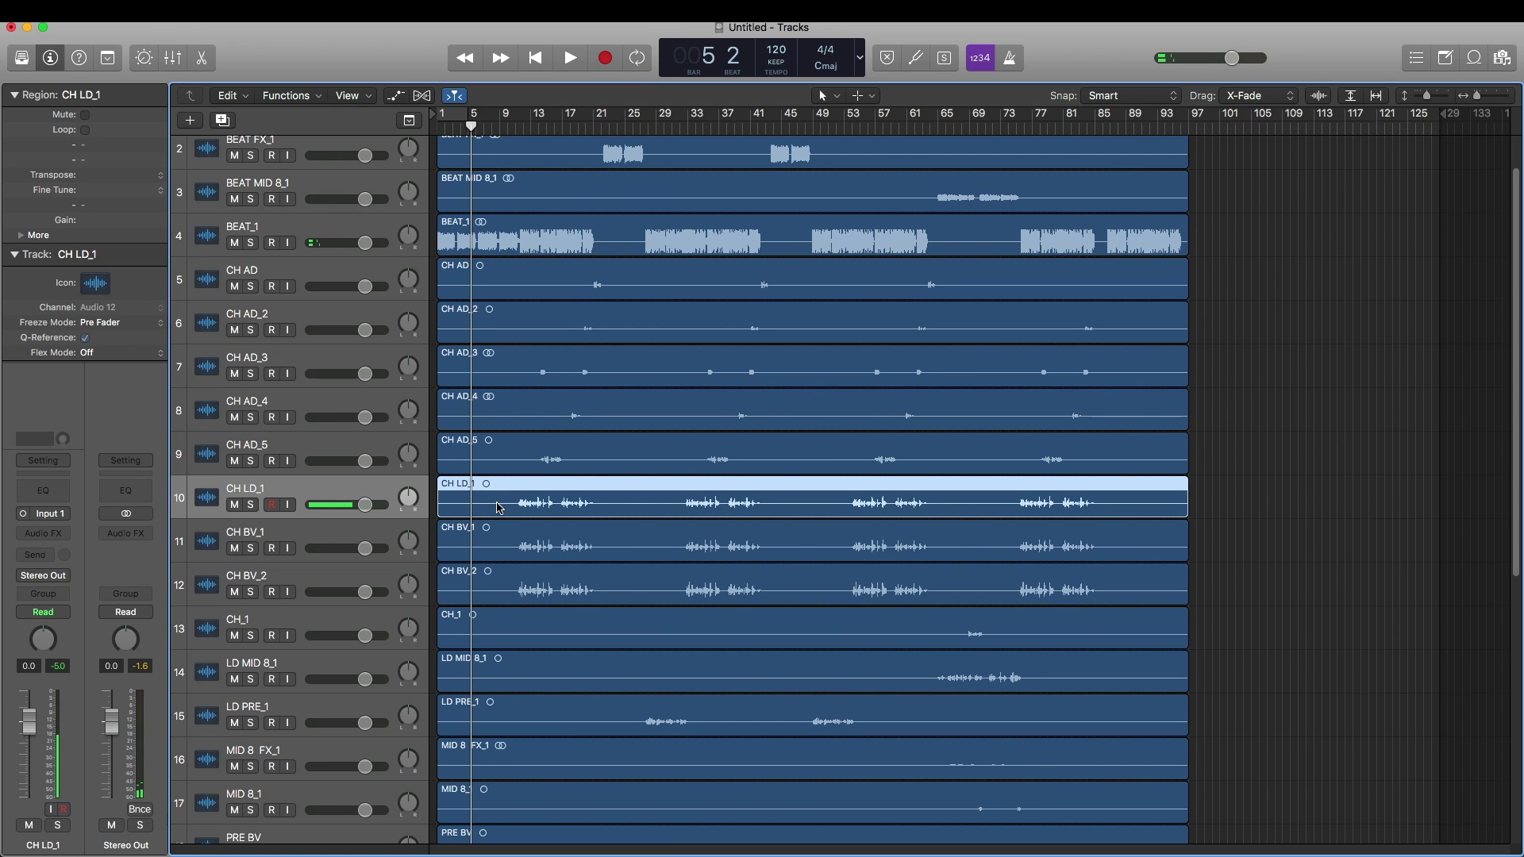
{"action": "scroll", "coordinate": [499, 508], "scroll_direction": "up", "scroll_amount": 1}
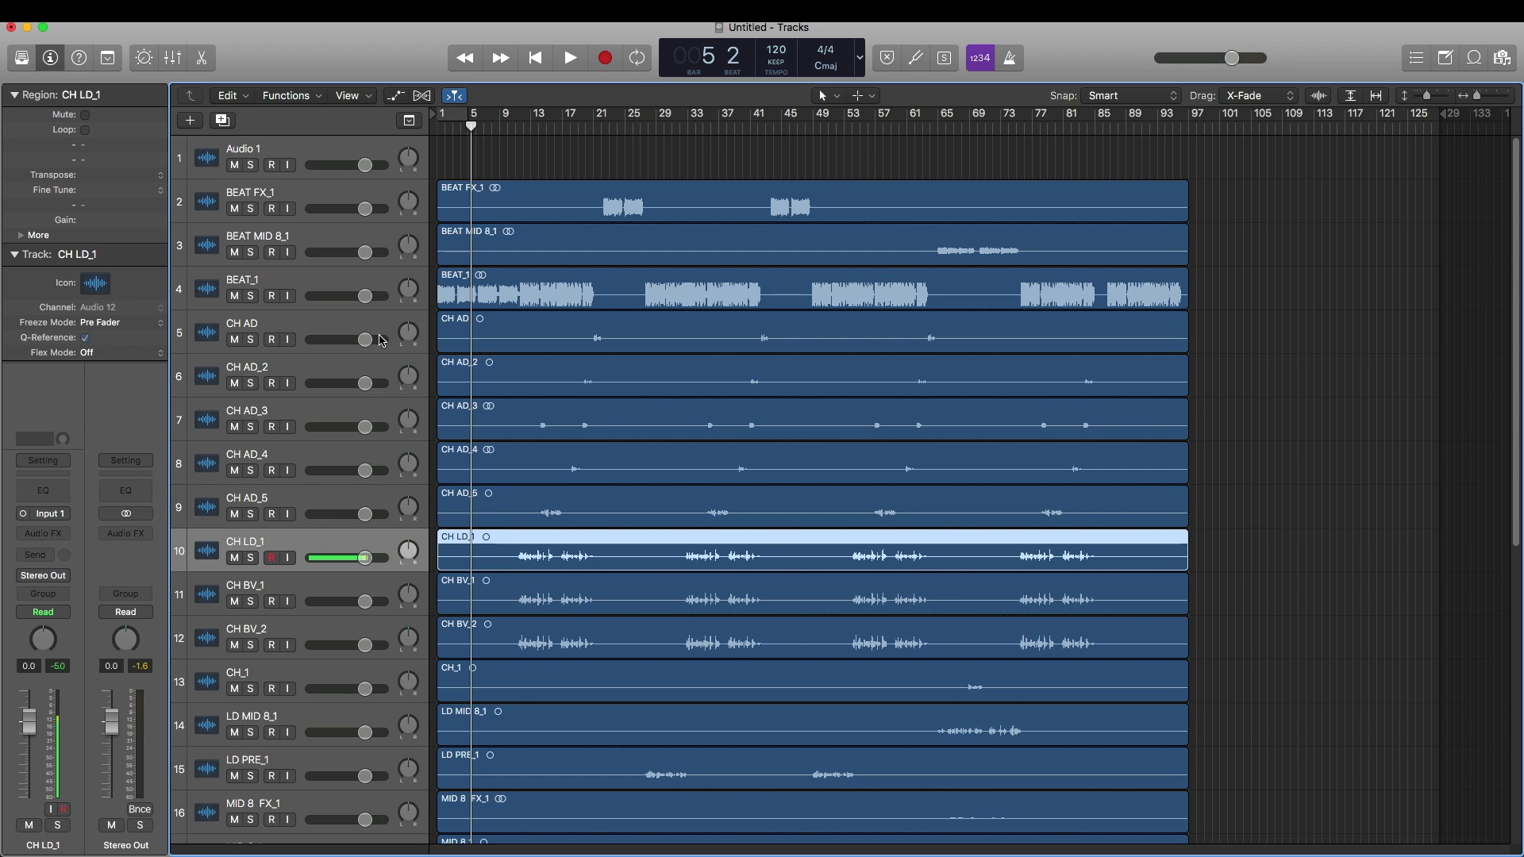
- Select the Audio 1 track, fit all tracks in view and set the cycle range from bar 1 to about bar 97, spanning the stems
{"action": "left_click", "coordinate": [288, 143]}
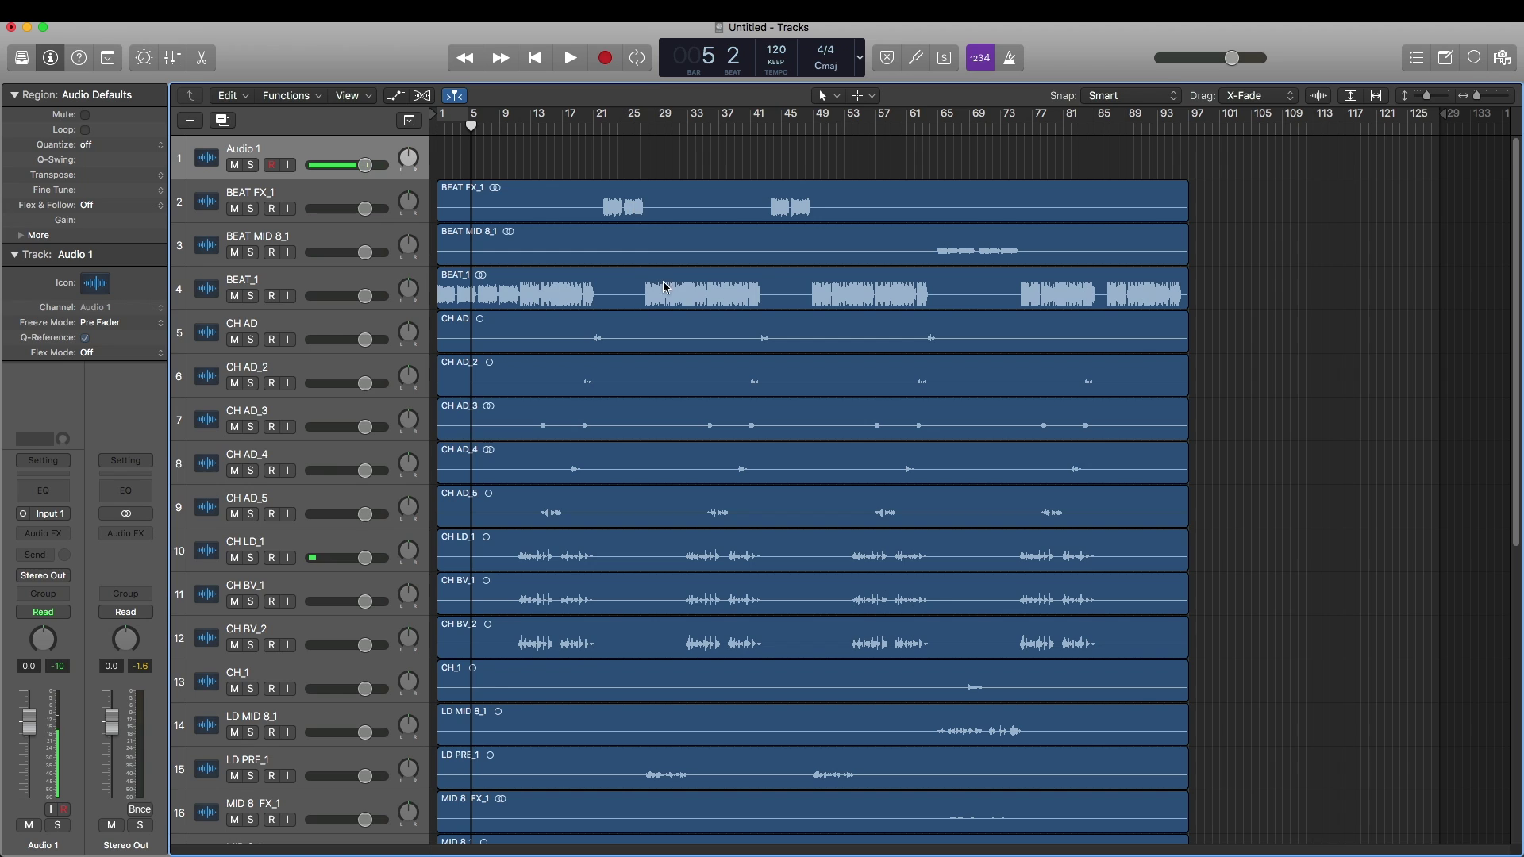
{"action": "left_click", "coordinate": [1427, 96]}
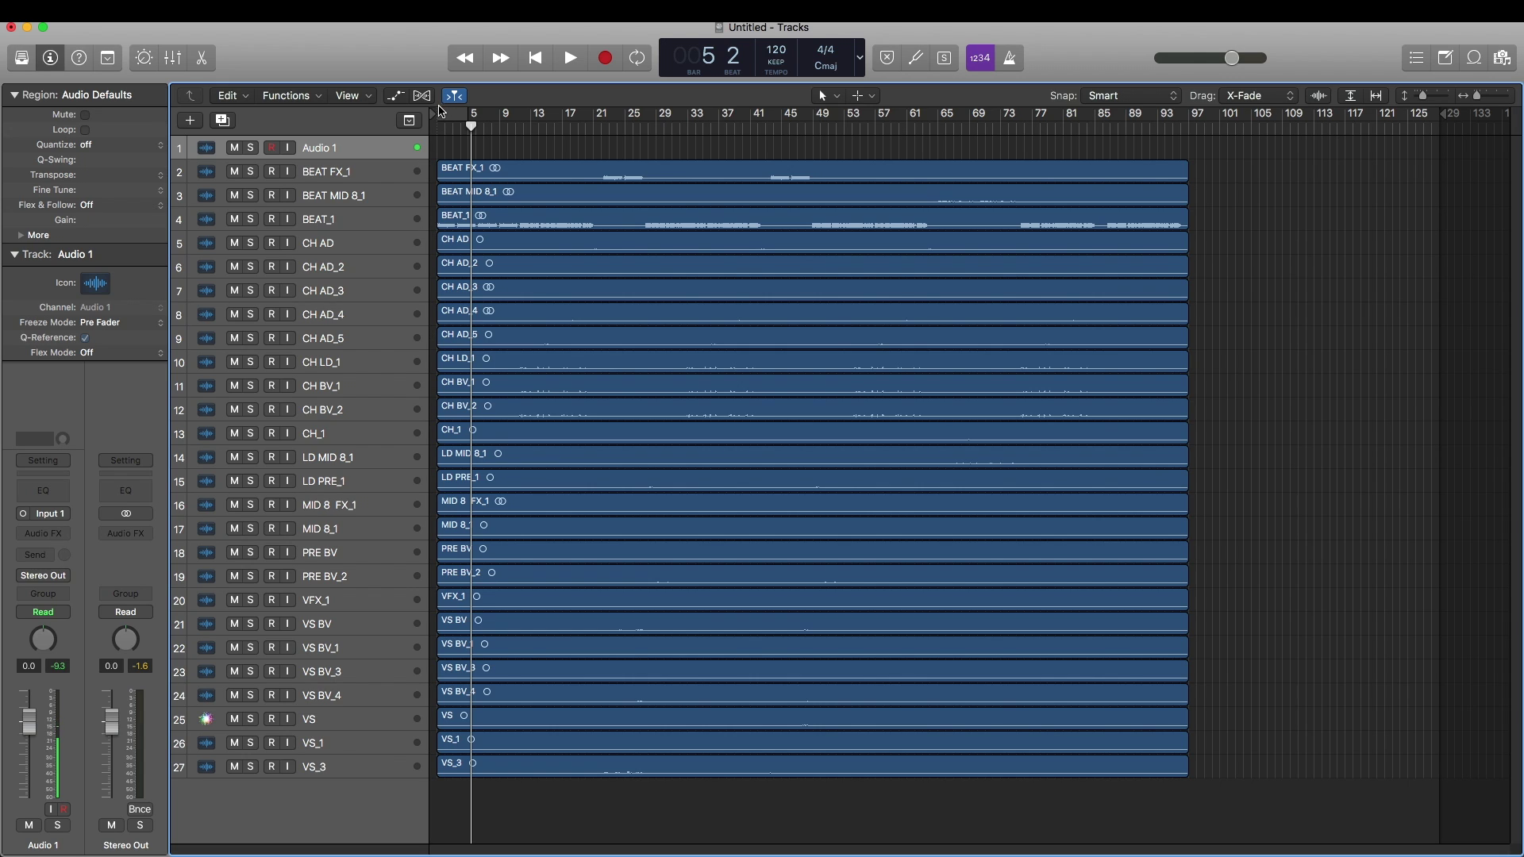
{"action": "left_click_drag", "start_coordinate": [439, 110], "coordinate": [1199, 168]}
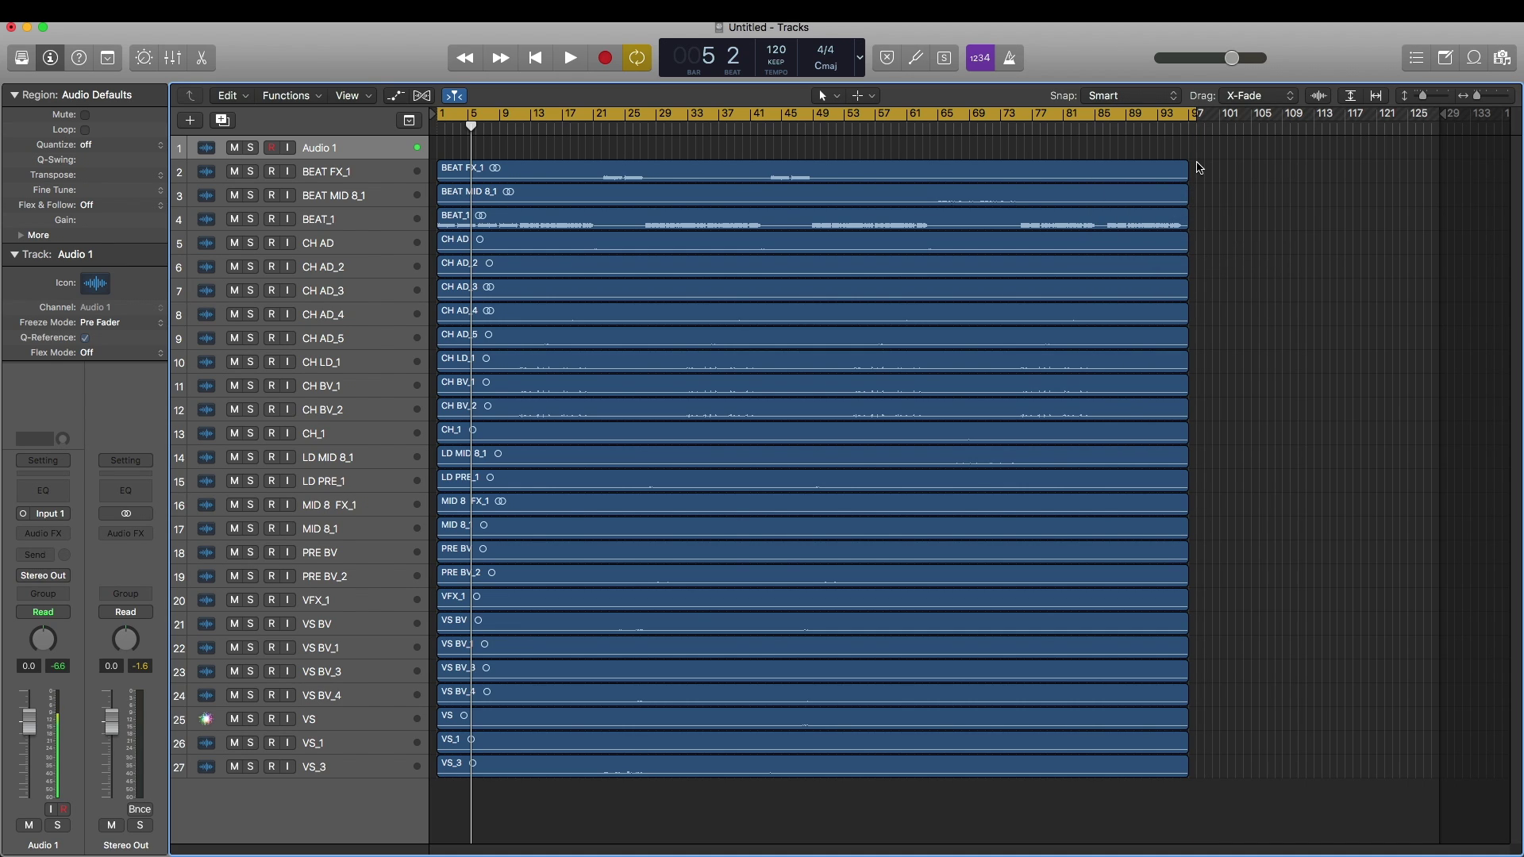